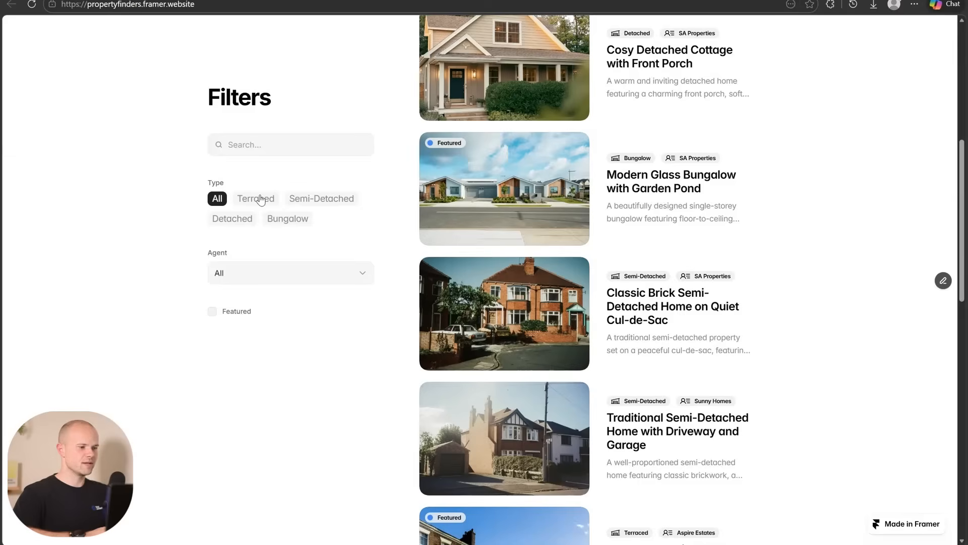
- Try the property type filters on the live site: Terraced, Semi-Detached, All, Bungalow, Detached and Terraced again
{"action": "left_click", "coordinate": [260, 199]}
{"action": "left_click", "coordinate": [324, 199]}
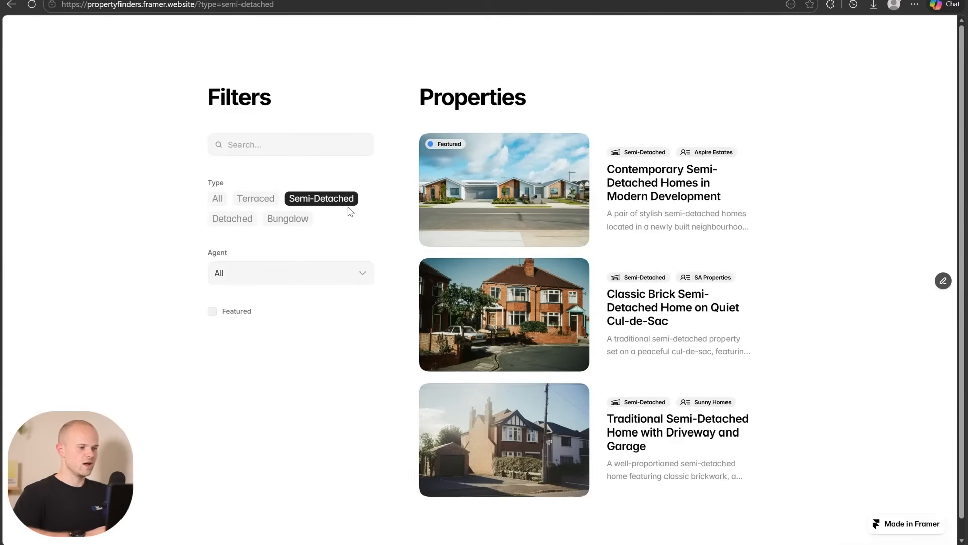
{"action": "left_click", "coordinate": [220, 200]}
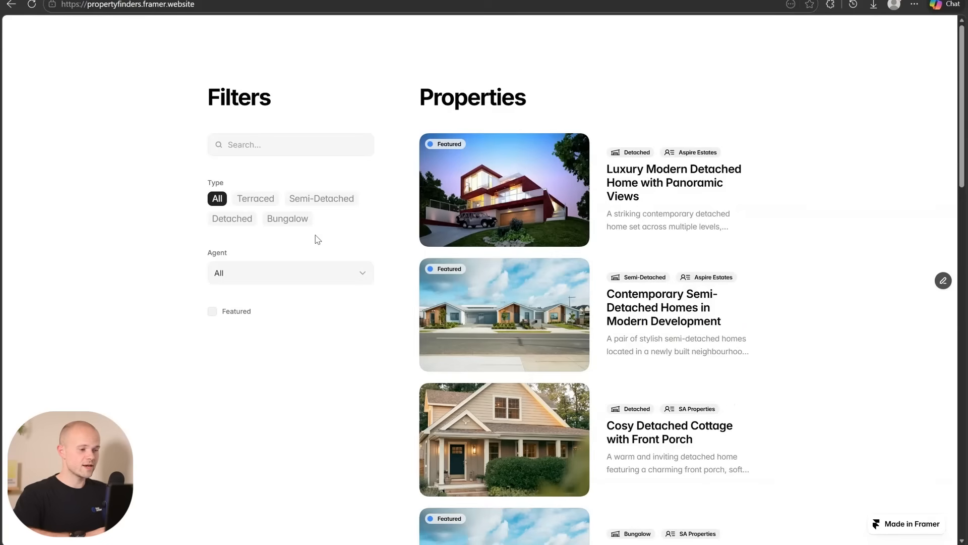
{"action": "left_click", "coordinate": [295, 222]}
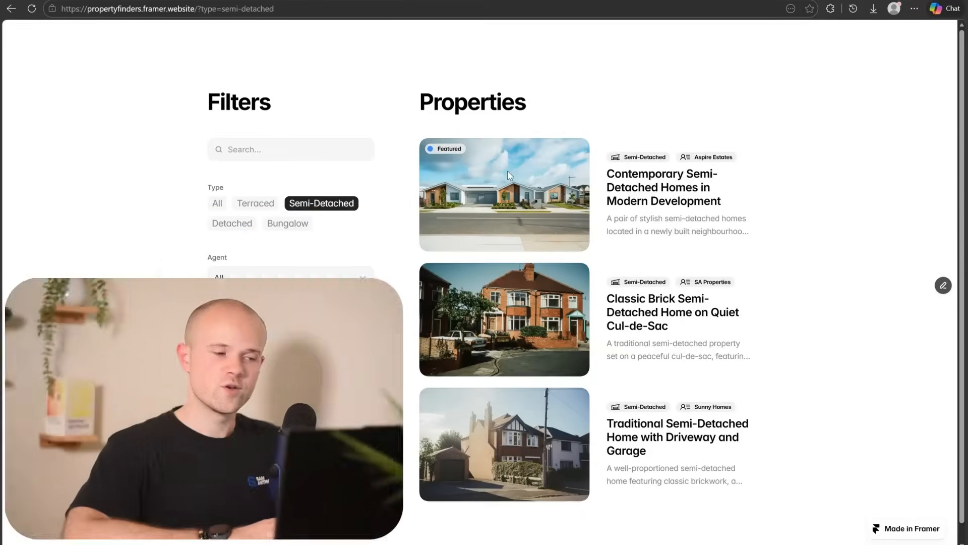
{"action": "left_click", "coordinate": [232, 224]}
{"action": "left_click", "coordinate": [252, 206]}
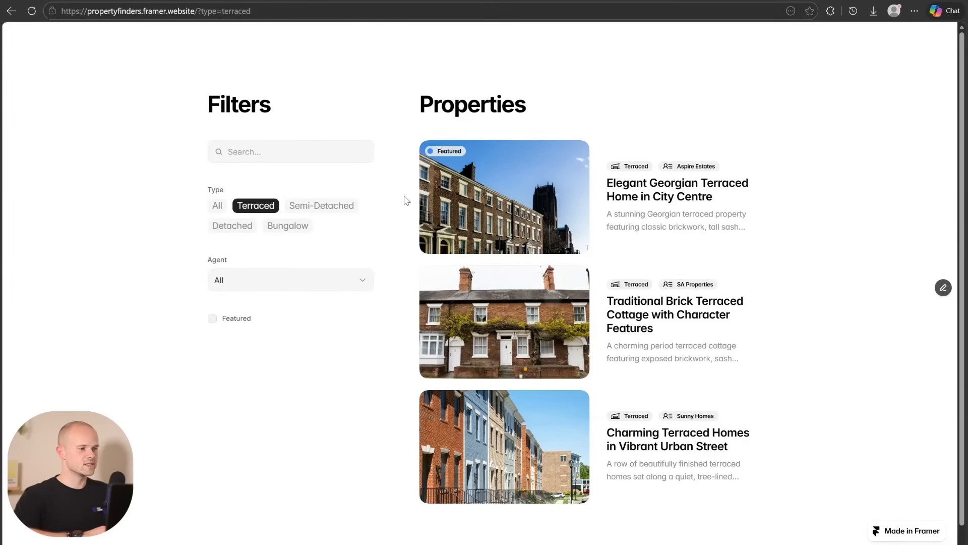
- Clear the page address and reload the listing from propertyfinders.framer.website/?type=terraced
{"action": "left_click", "coordinate": [139, 14]}
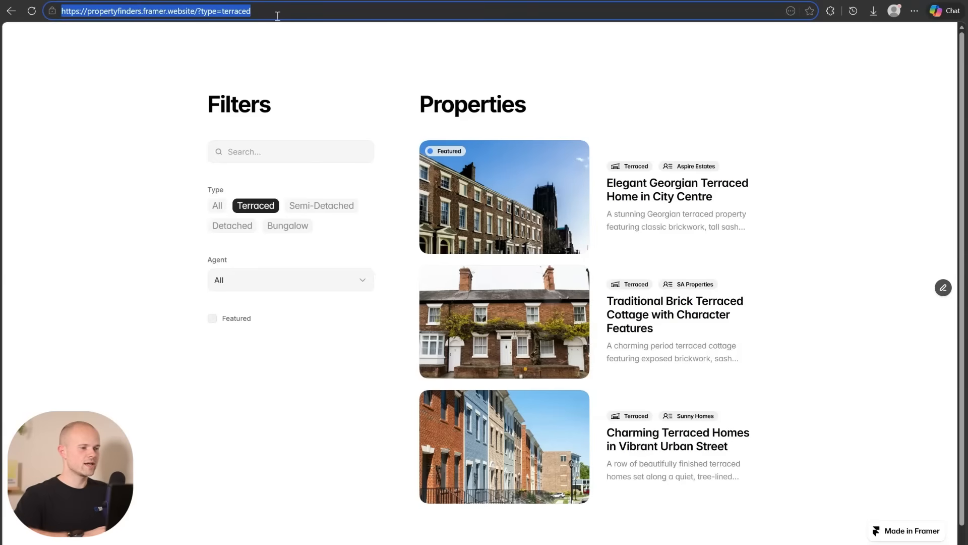
{"action": "left_click", "coordinate": [297, 26]}
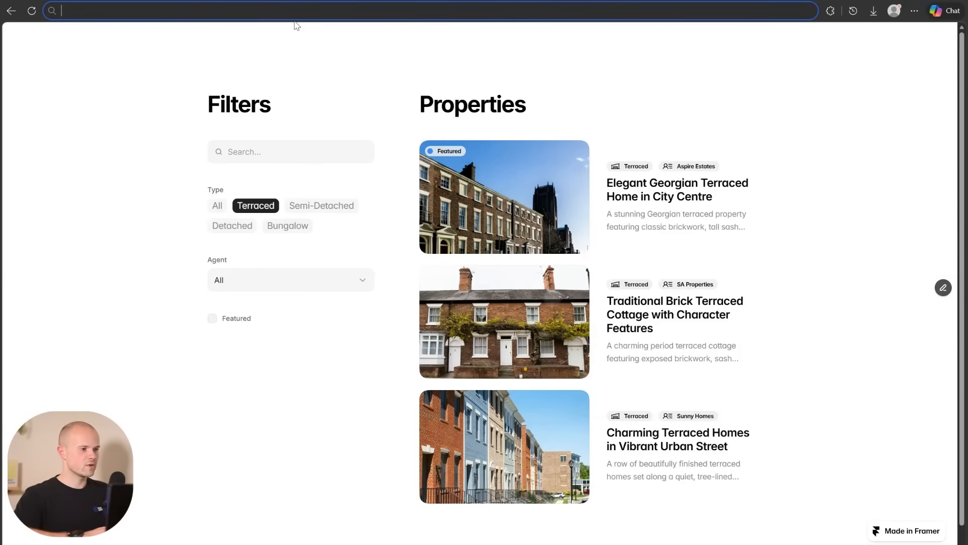
{"action": "left_click", "coordinate": [184, 7]}
{"action": "key", "text": "Return"}
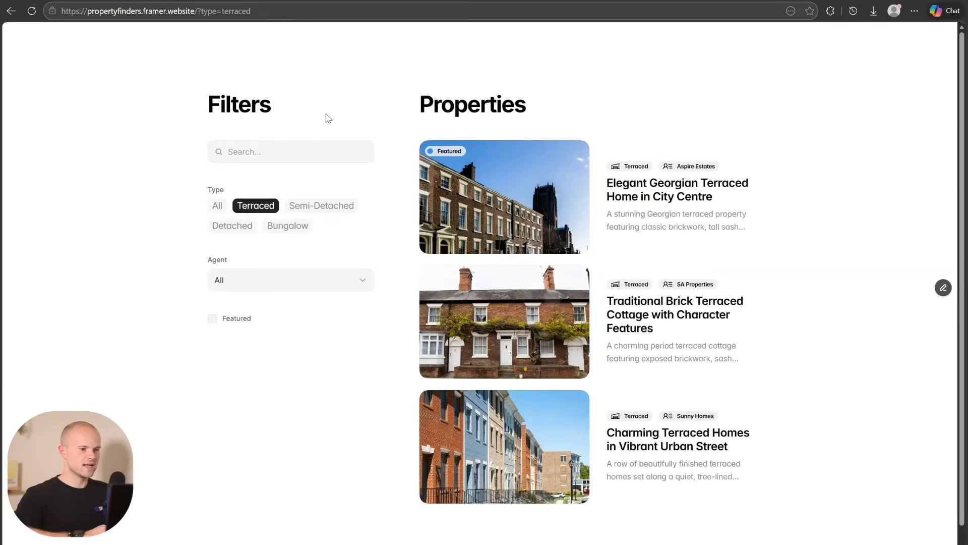
- Look through the unfiltered property listing, examining the type, agent and featured labels on the entries
{"action": "scroll", "coordinate": [646, 167], "scroll_direction": "down", "scroll_amount": 1}
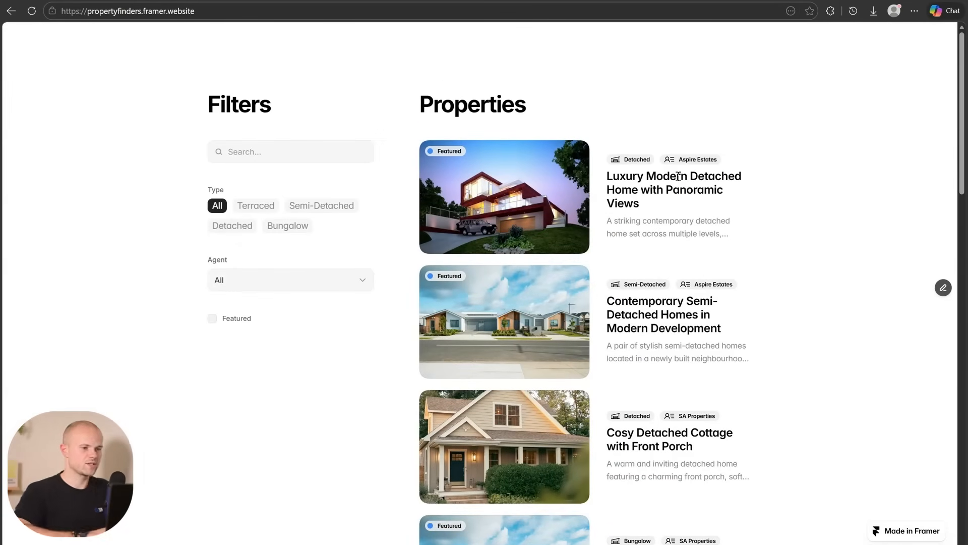
{"action": "scroll", "coordinate": [516, 179], "scroll_direction": "down", "scroll_amount": 2}
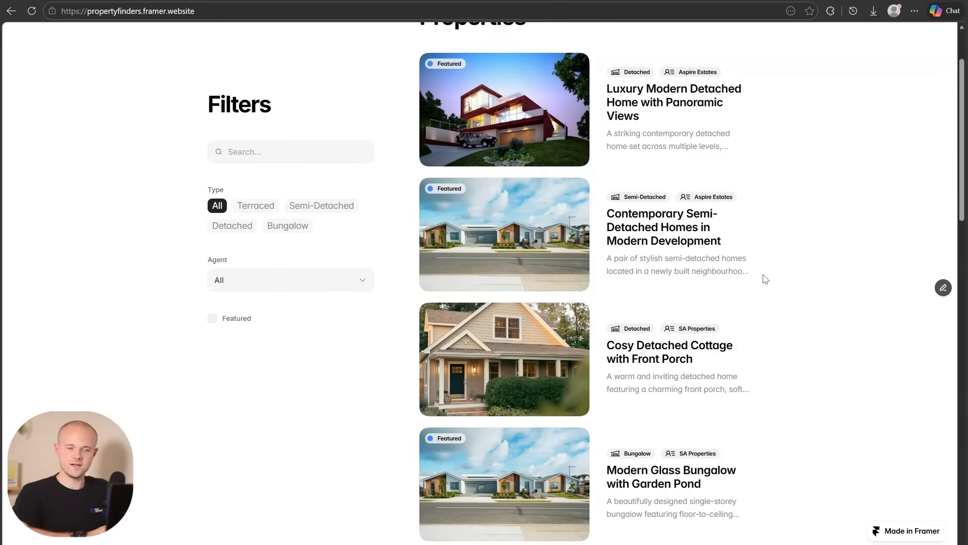
{"action": "scroll", "coordinate": [765, 279], "scroll_direction": "down", "scroll_amount": 1}
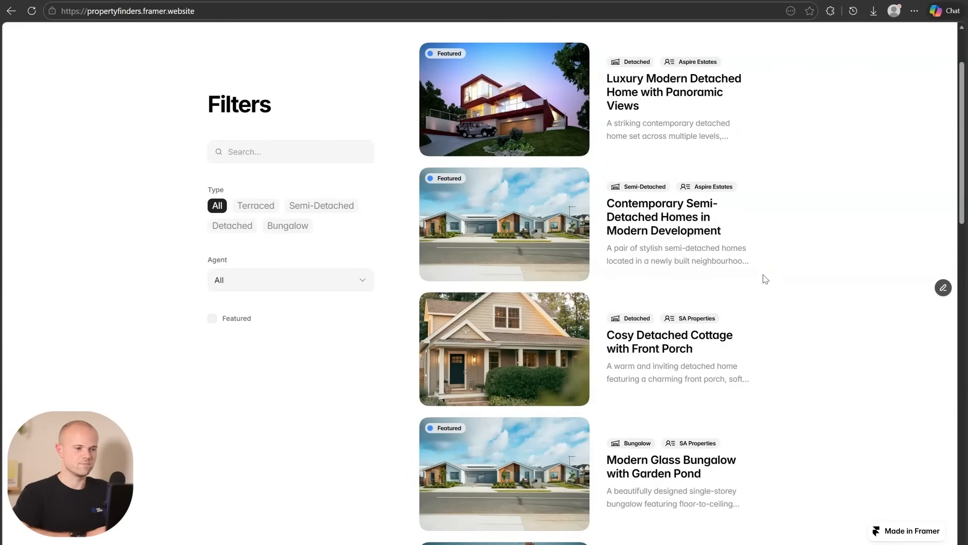
{"action": "scroll", "coordinate": [765, 279], "scroll_direction": "up", "scroll_amount": 1}
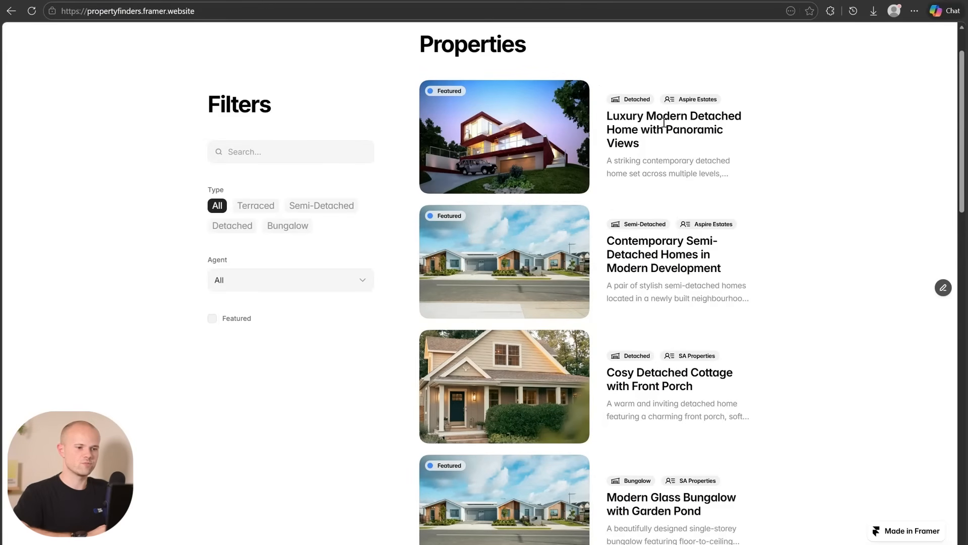
{"action": "scroll", "coordinate": [648, 223], "scroll_direction": "down", "scroll_amount": 3}
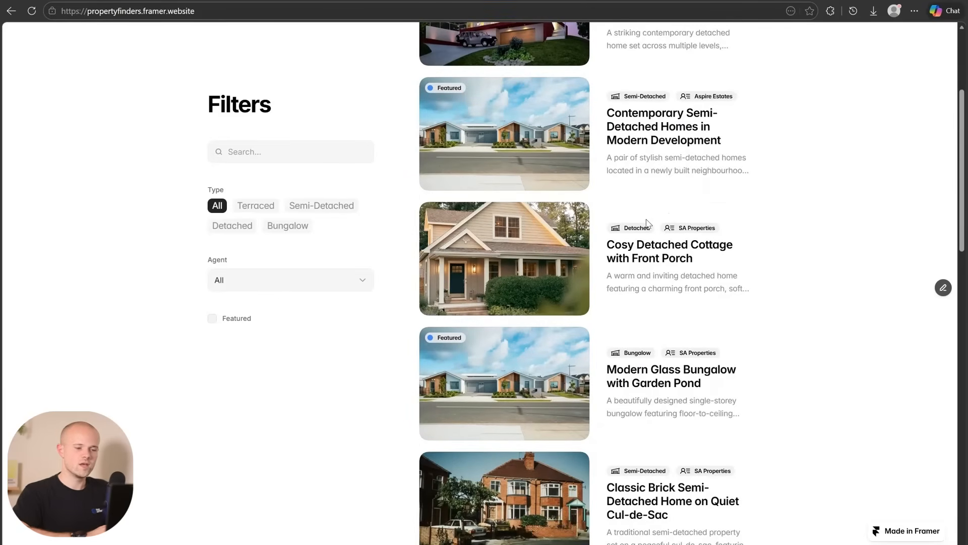
{"action": "scroll", "coordinate": [647, 223], "scroll_direction": "down", "scroll_amount": 1}
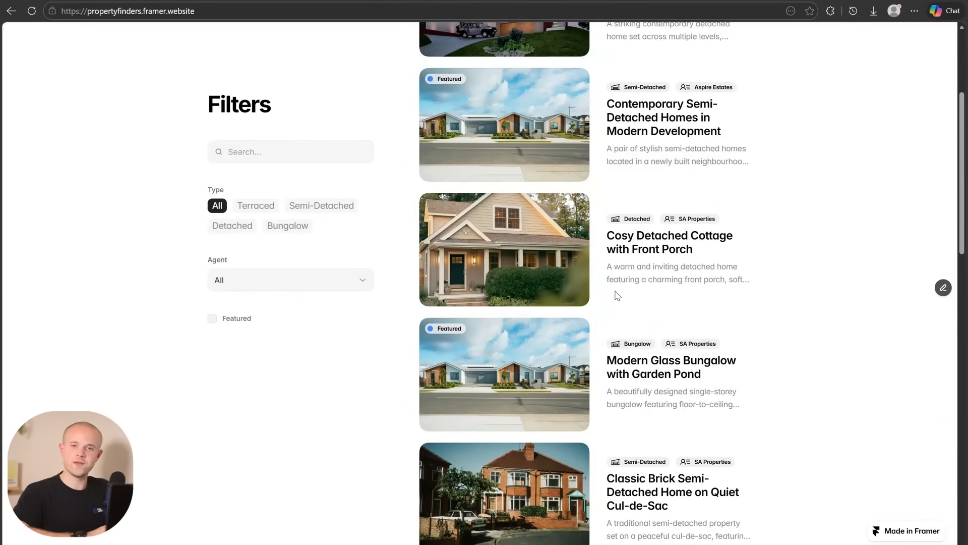
{"action": "scroll", "coordinate": [617, 295], "scroll_direction": "down", "scroll_amount": 1}
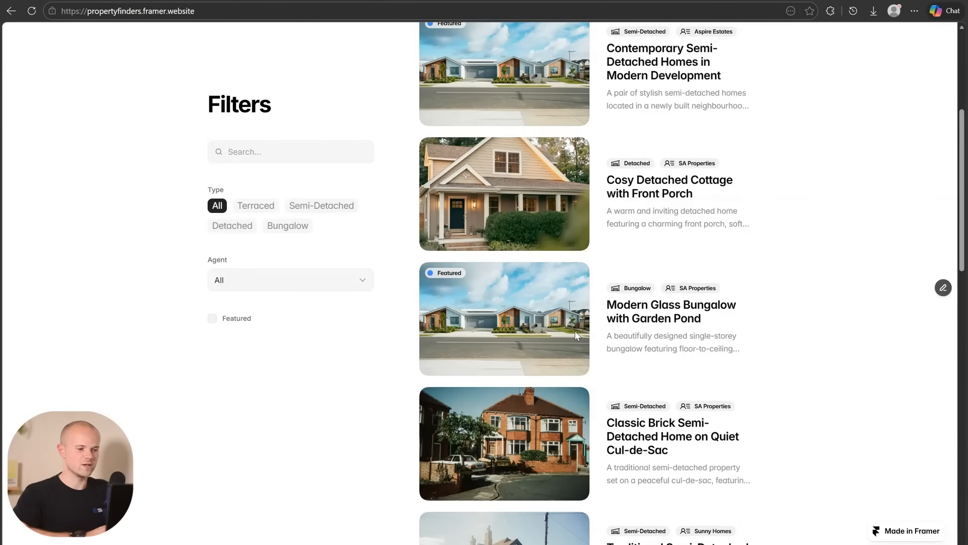
{"action": "scroll", "coordinate": [575, 331], "scroll_direction": "down", "scroll_amount": 1}
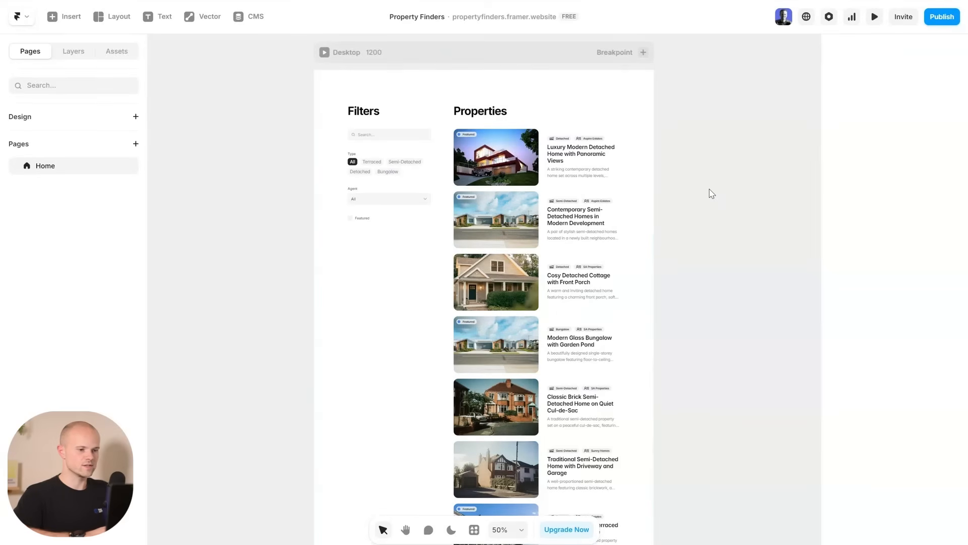
- Switch to the Framer editor, look over the Home page design, and open the Properties collection in the CMS
{"action": "scroll", "coordinate": [709, 190], "scroll_direction": "down", "scroll_amount": 1}
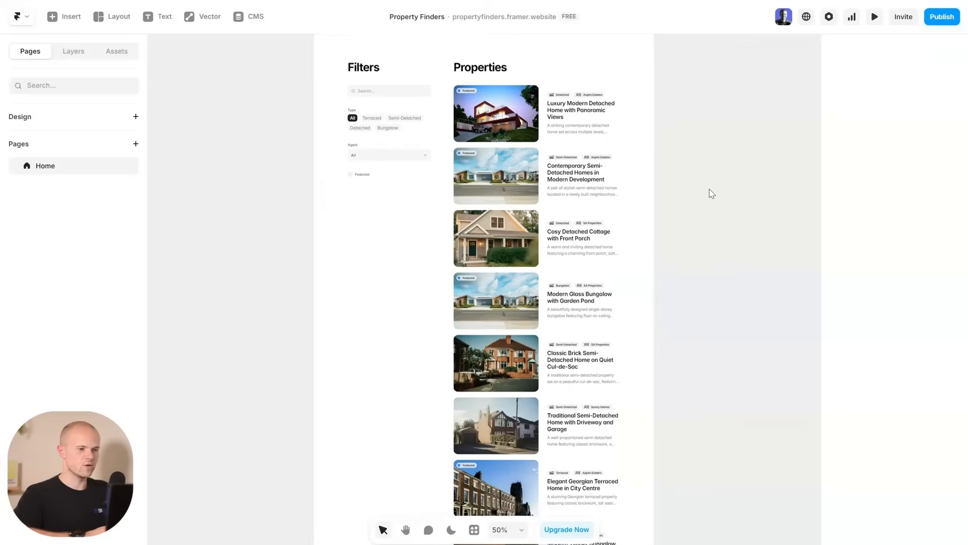
{"action": "scroll", "coordinate": [710, 191], "scroll_direction": "up", "scroll_amount": 1}
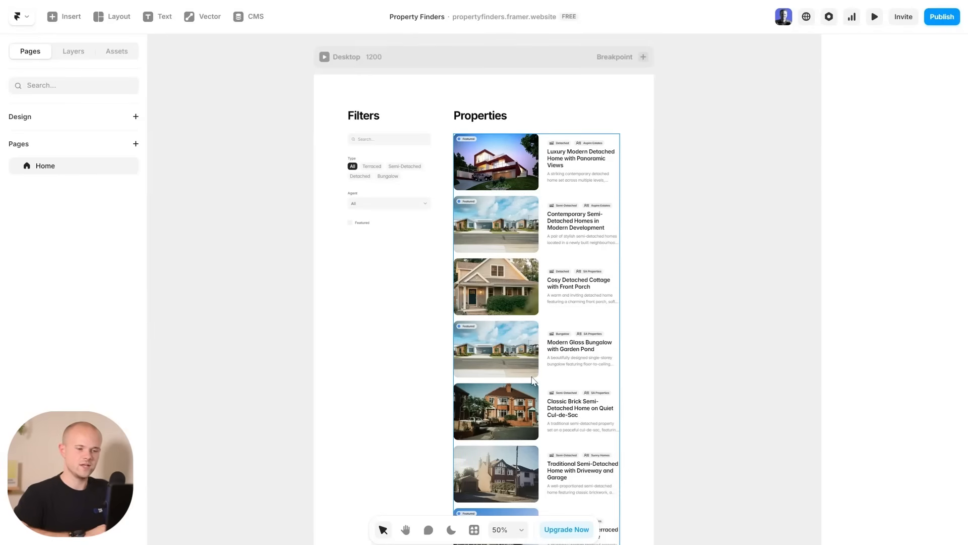
{"action": "scroll", "coordinate": [533, 393], "scroll_direction": "down", "scroll_amount": 1}
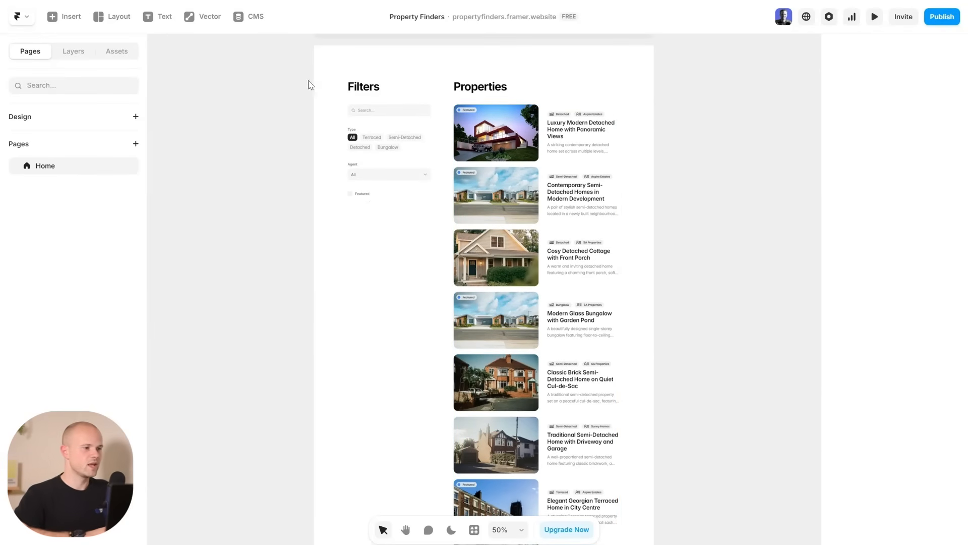
{"action": "left_click", "coordinate": [237, 22]}
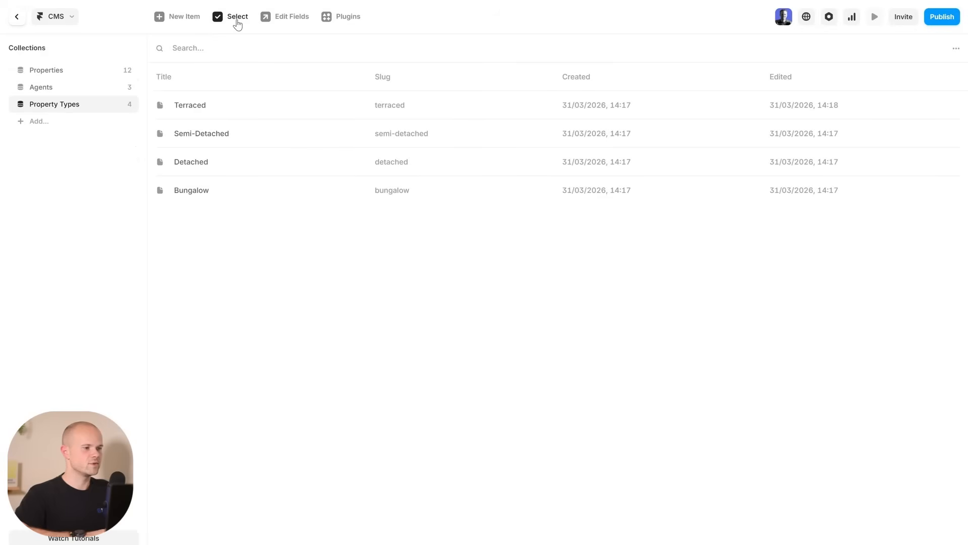
{"action": "left_click", "coordinate": [45, 75]}
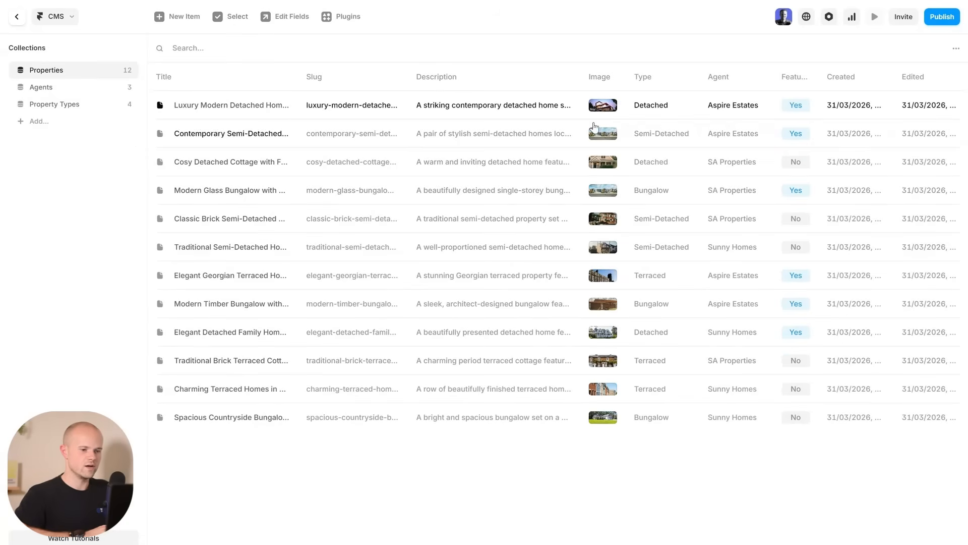
- Inspect the fields of the Luxury Modern Detached Home item, then close it and return to the page design
{"action": "mouse_move", "coordinate": [371, 119]}
{"action": "left_mouse_down"}
{"action": "mouse_move", "coordinate": [433, 164]}
{"action": "mouse_move", "coordinate": [368, 115]}
{"action": "left_mouse_up"}
{"action": "left_click", "coordinate": [367, 116]}
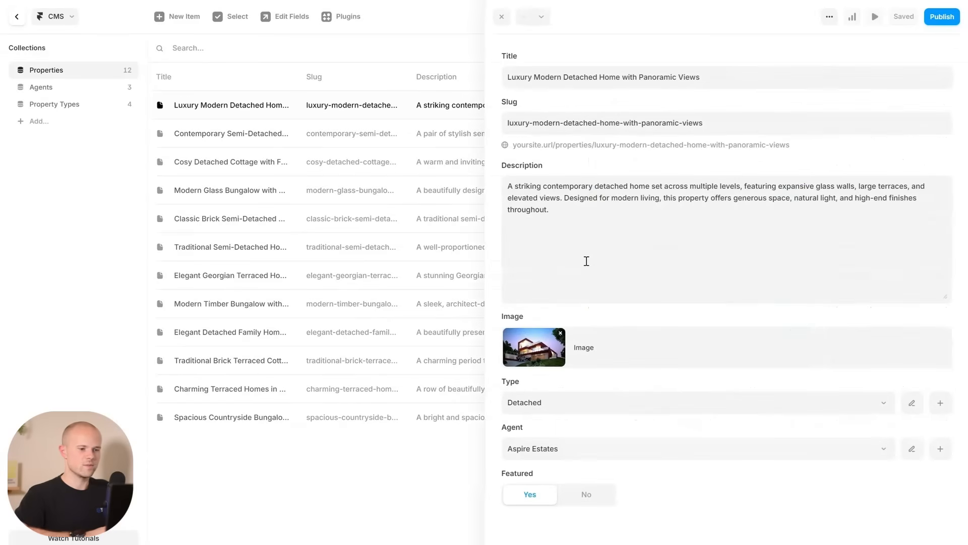
{"action": "left_click", "coordinate": [326, 494]}
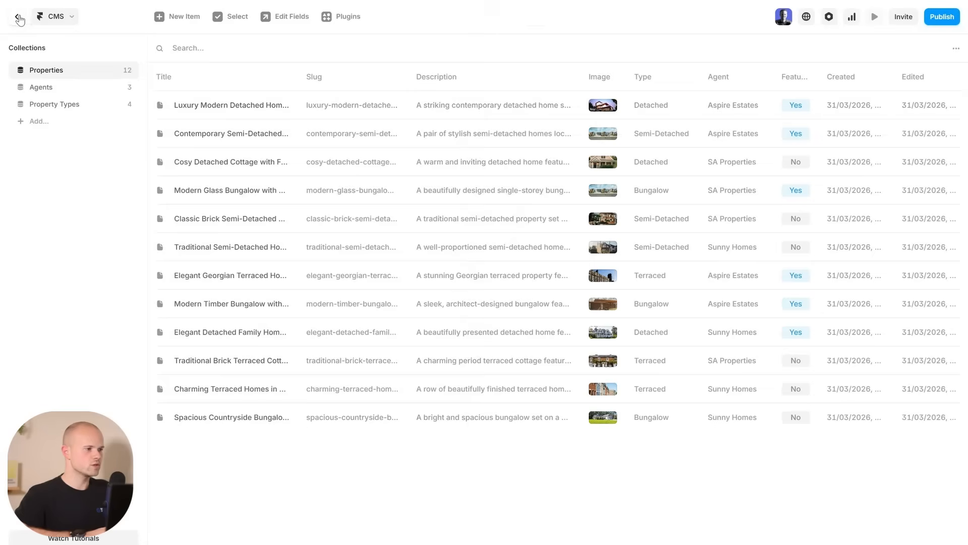
{"action": "left_click", "coordinate": [17, 18]}
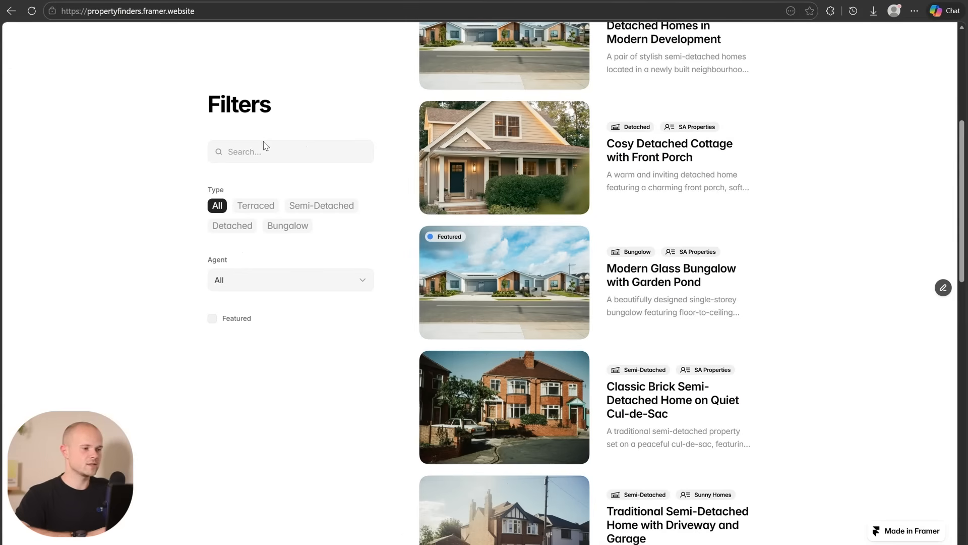
- On the live site in the browser, search the properties for "luxu", then clear the search
{"action": "scroll", "coordinate": [385, 168], "scroll_direction": "up", "scroll_amount": 5}
{"action": "scroll", "coordinate": [384, 168], "scroll_direction": "down", "scroll_amount": 1}
{"action": "left_click", "coordinate": [272, 150]}
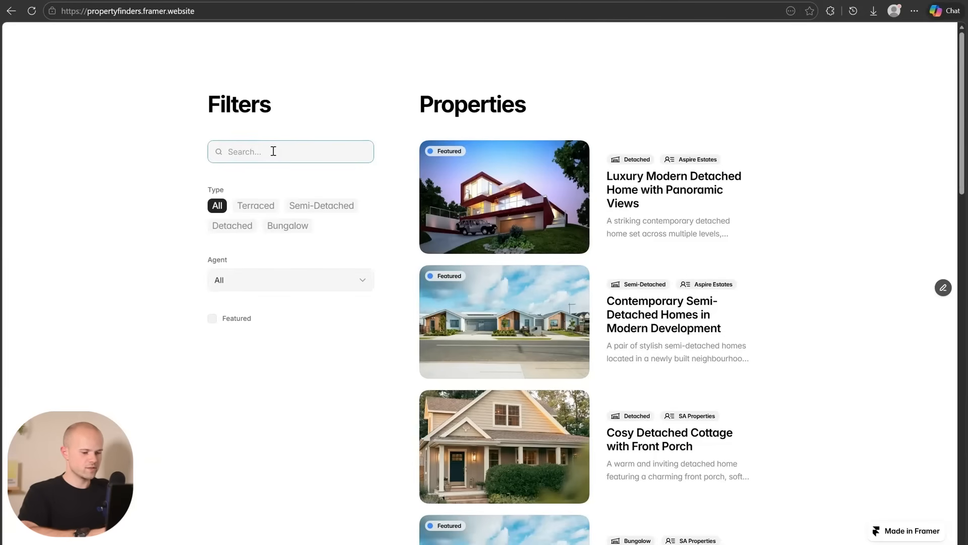
{"action": "type", "text": "luxu"}
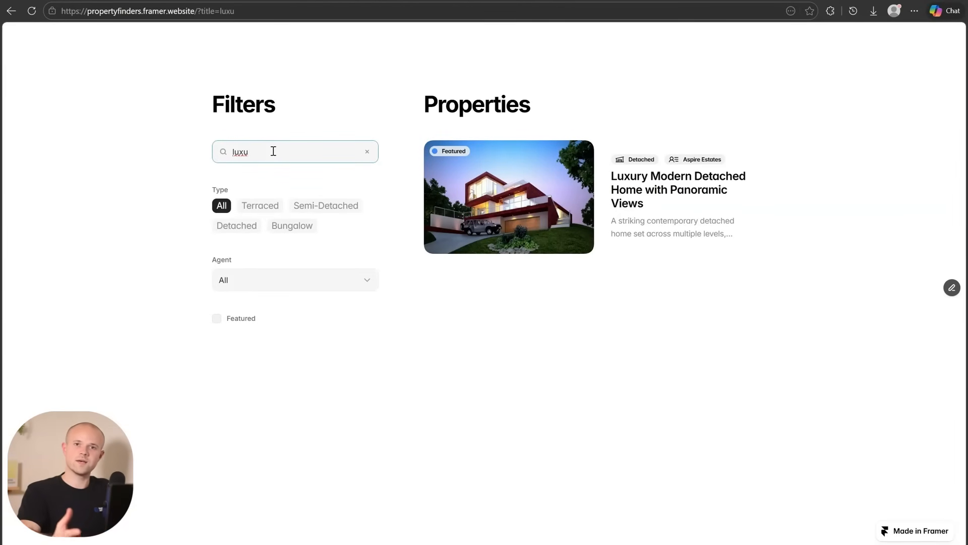
{"action": "left_click", "coordinate": [368, 152]}
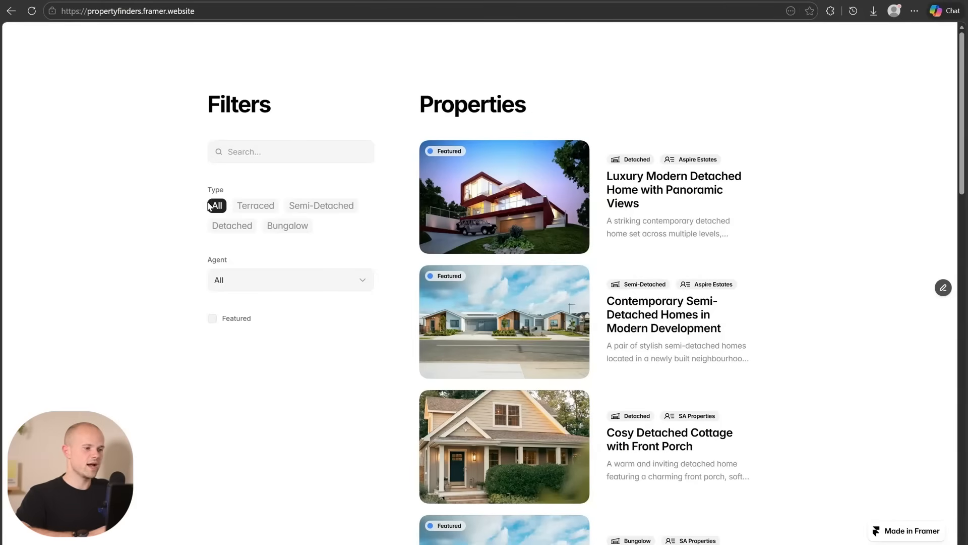
- Filter the listing by Terraced, Semi-Detached, Detached and Bungalow in turn, then reset the type to All
{"action": "left_click", "coordinate": [259, 207]}
{"action": "left_click", "coordinate": [308, 206]}
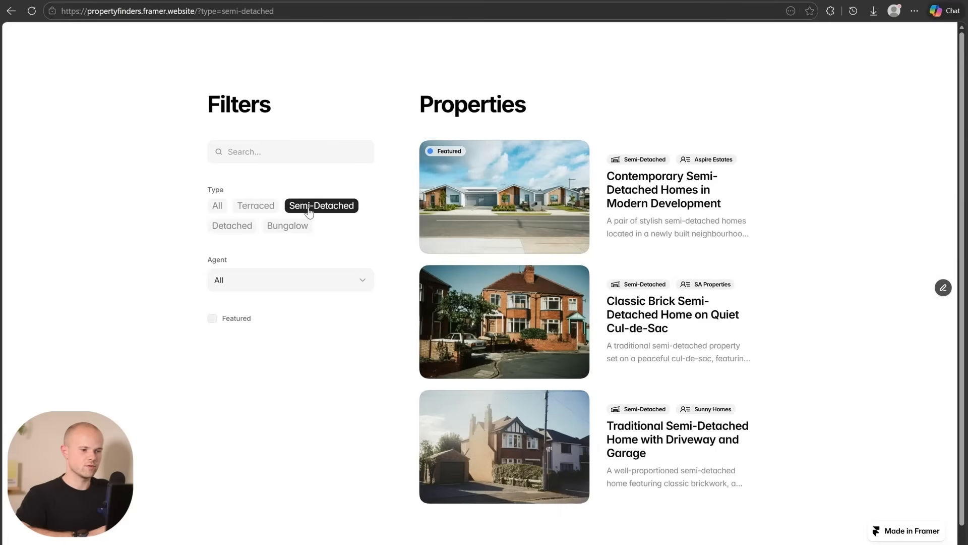
{"action": "left_click", "coordinate": [228, 228]}
{"action": "left_click", "coordinate": [268, 231]}
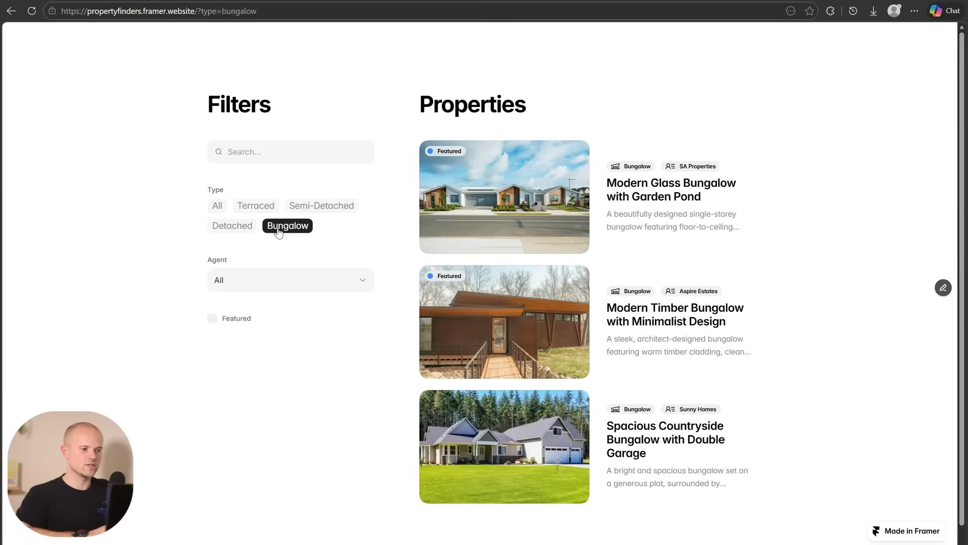
{"action": "left_click", "coordinate": [216, 208]}
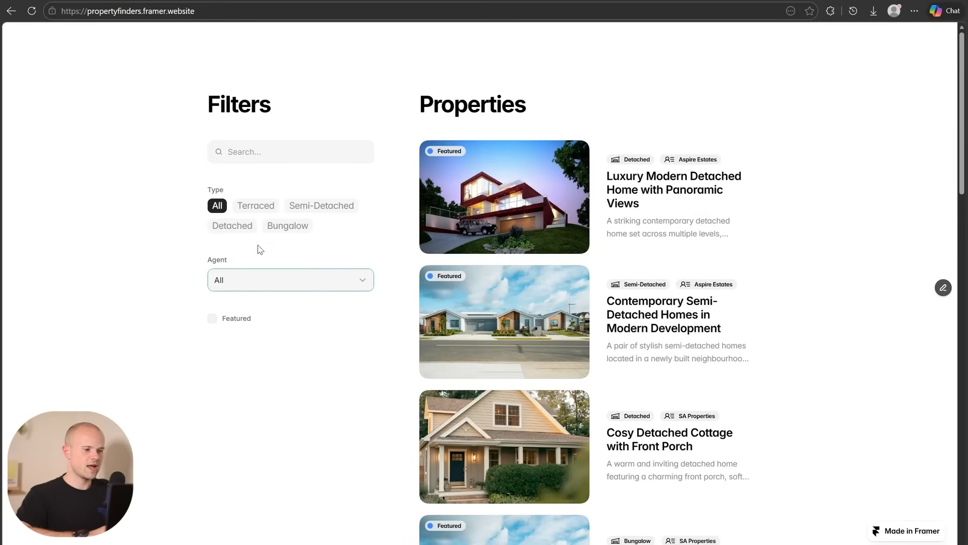
- Filter the listing by the agent Sunny Homes and toggle the Featured filter
{"action": "left_click", "coordinate": [270, 281]}
{"action": "left_click", "coordinate": [271, 315]}
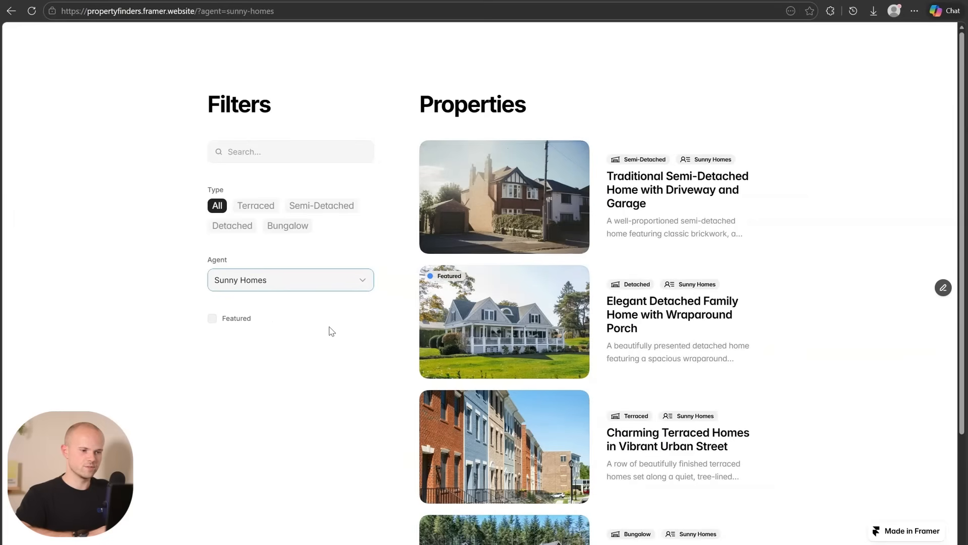
{"action": "left_click", "coordinate": [212, 321]}
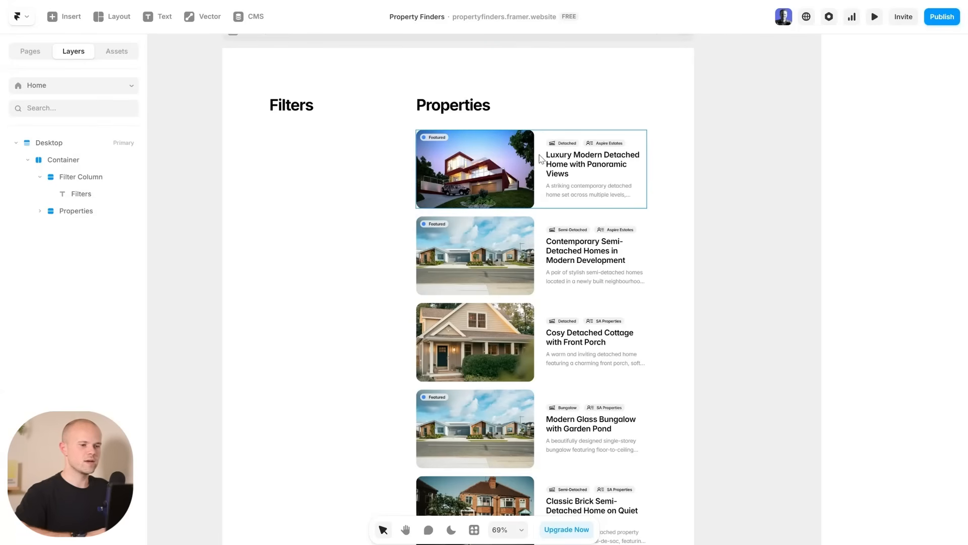
- In the Framer editor, inspect the Property item layer, then select the Properties collection list and remove its existing filters
{"action": "left_click", "coordinate": [543, 218]}
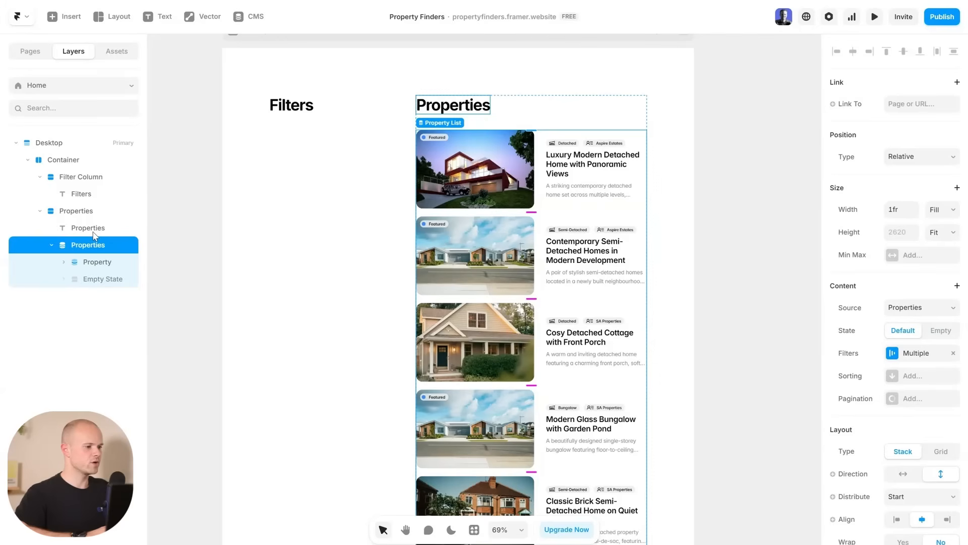
{"action": "left_click", "coordinate": [96, 262]}
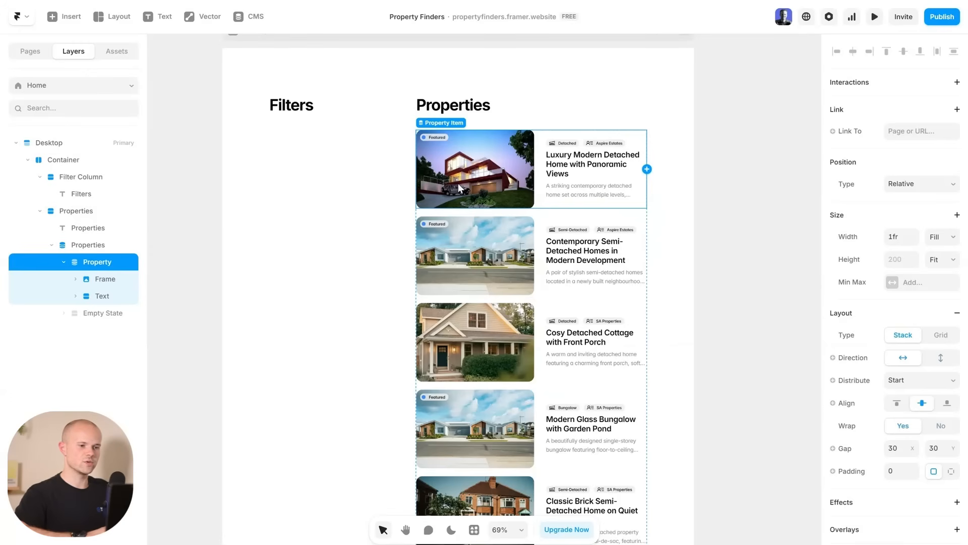
{"action": "left_click", "coordinate": [92, 247]}
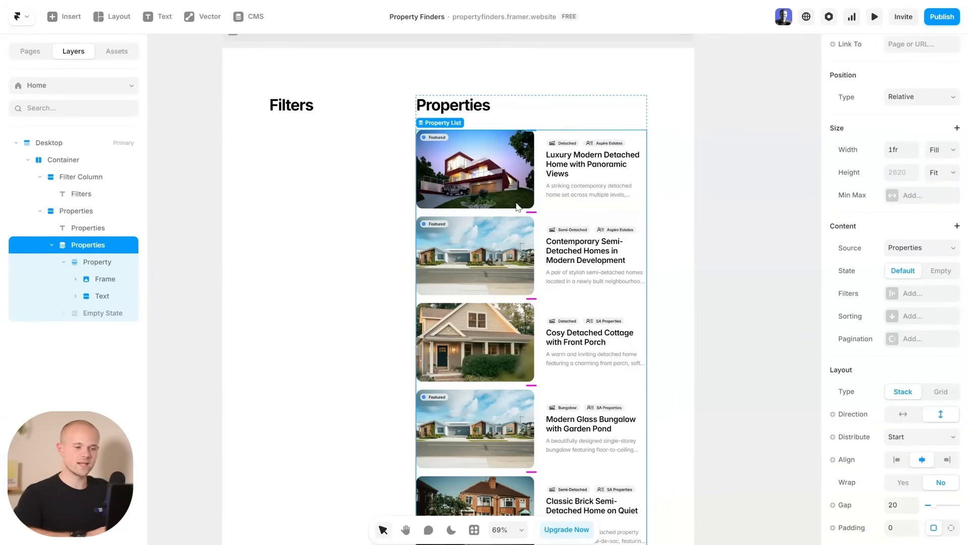
{"action": "scroll", "coordinate": [874, 220], "scroll_direction": "down", "scroll_amount": 1}
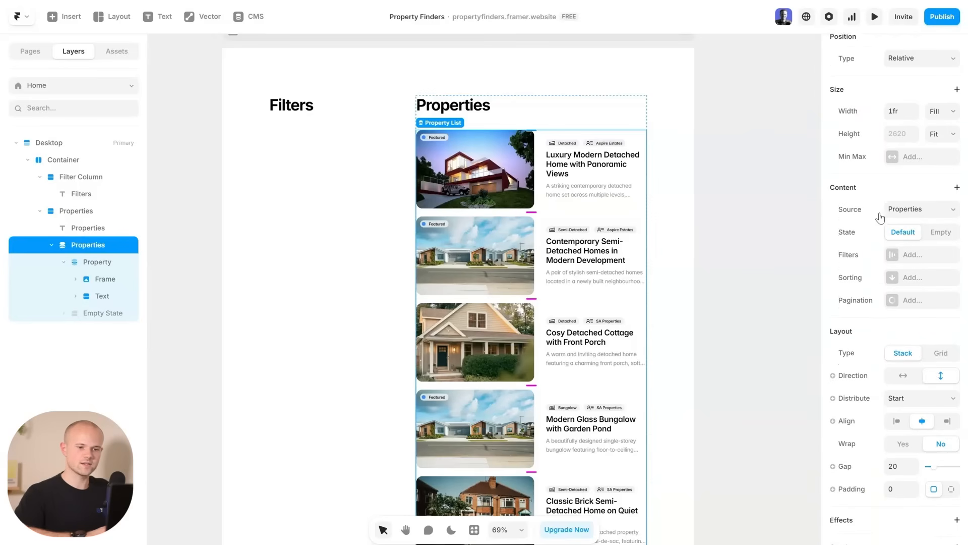
- Review the filter options available for the Properties list, then inspect each field of the Properties collection in the CMS
{"action": "left_click", "coordinate": [902, 248]}
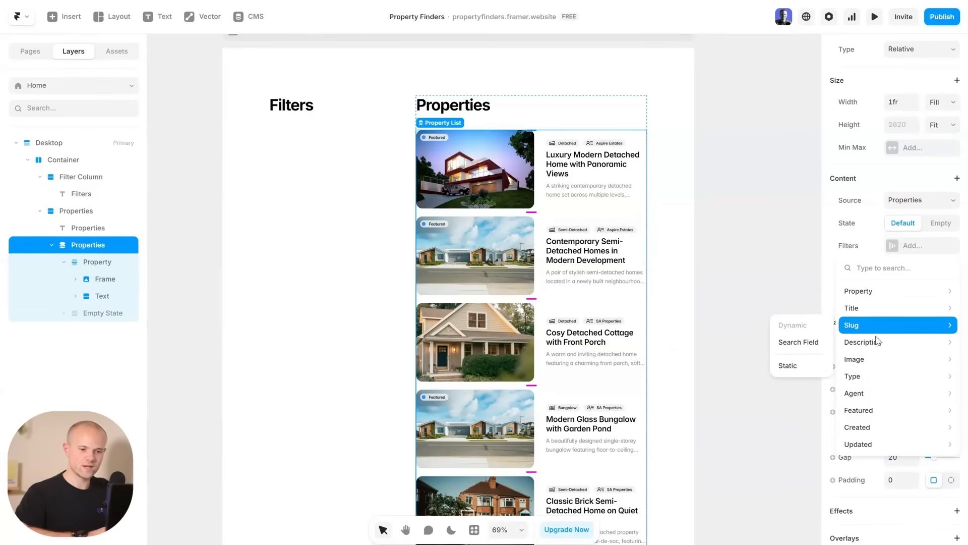
{"action": "mouse_move", "coordinate": [877, 384]}
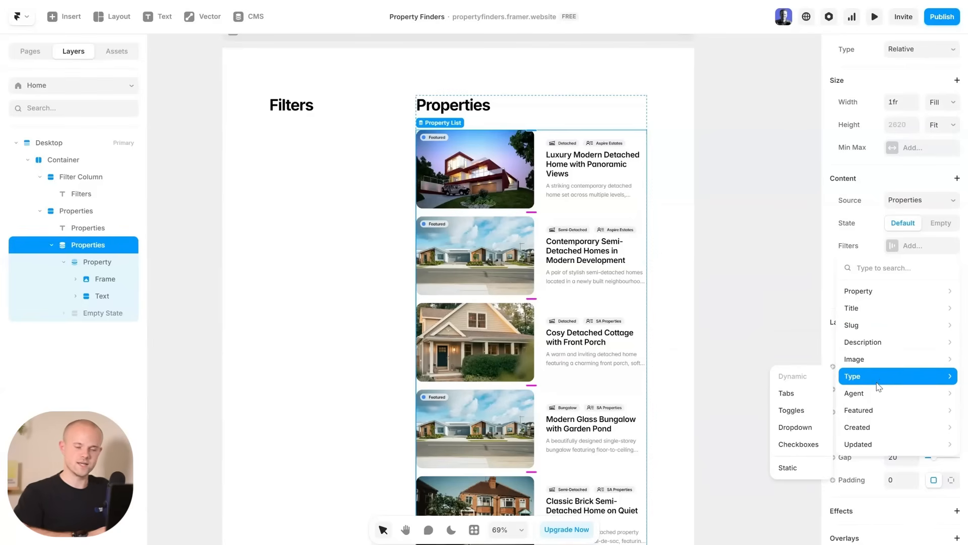
{"action": "left_click", "coordinate": [252, 16]}
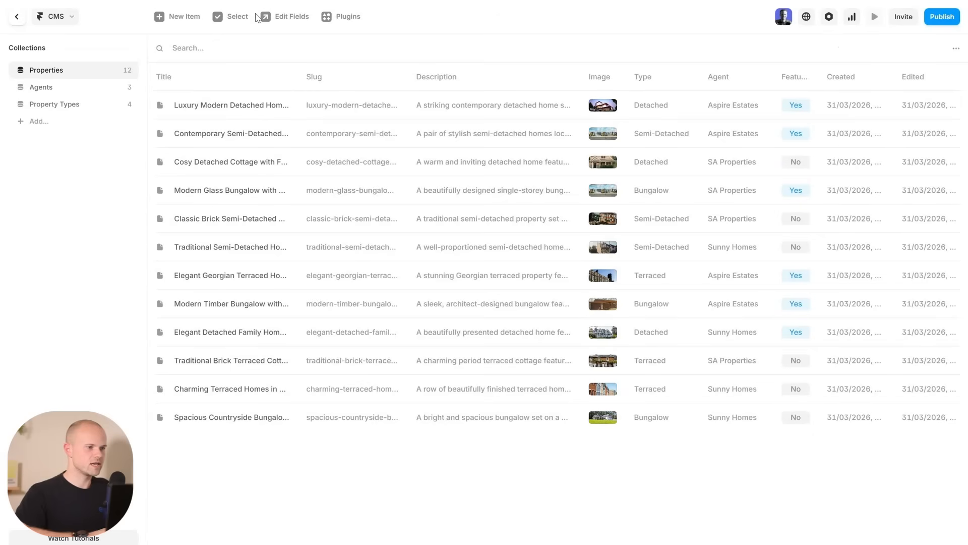
{"action": "left_click", "coordinate": [270, 18]}
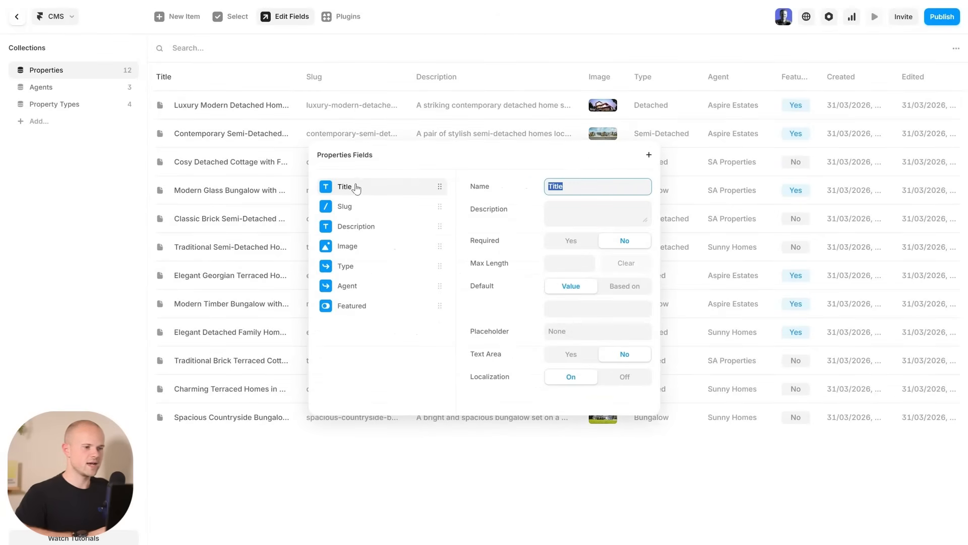
{"action": "left_click", "coordinate": [353, 211]}
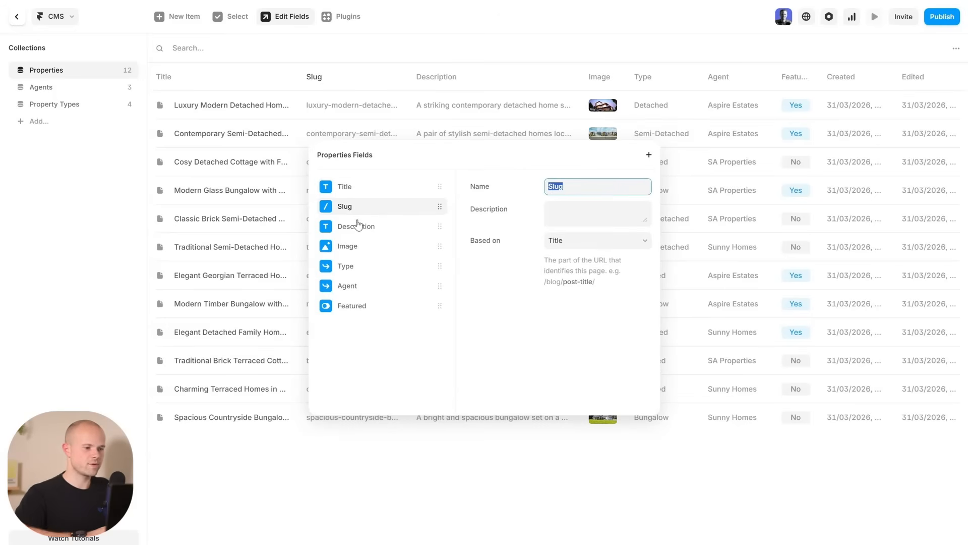
{"action": "left_click", "coordinate": [357, 228]}
{"action": "left_click", "coordinate": [354, 250]}
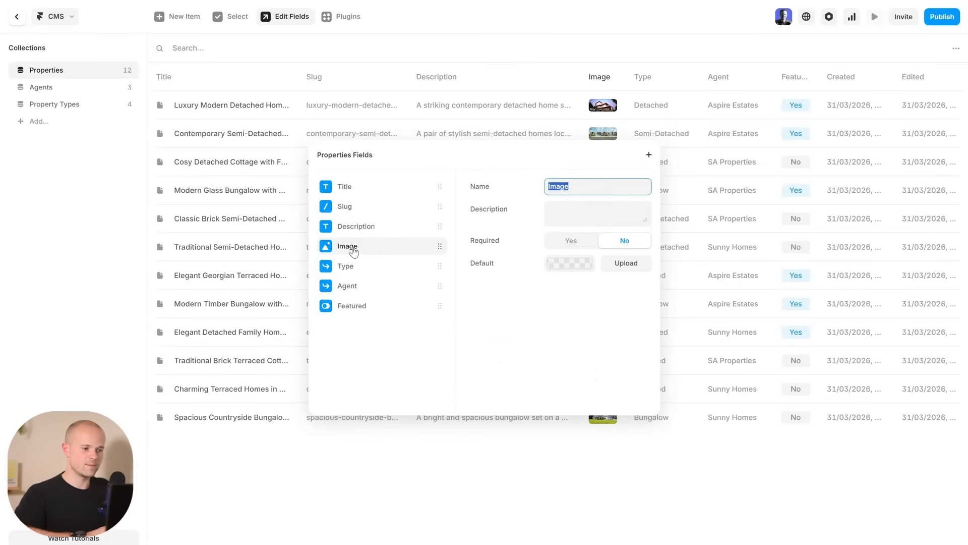
{"action": "left_click", "coordinate": [355, 266]}
{"action": "left_click", "coordinate": [353, 287]}
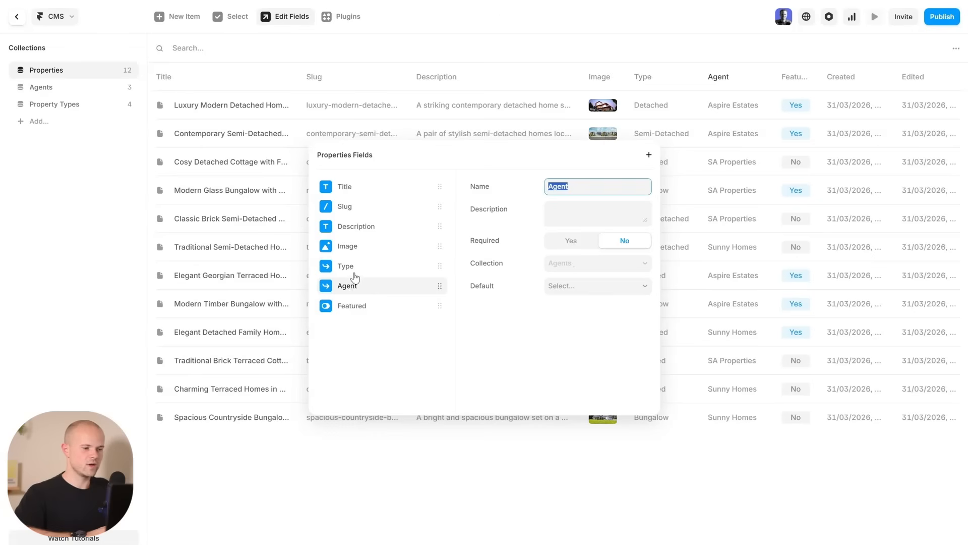
{"action": "left_click", "coordinate": [354, 274]}
{"action": "left_click", "coordinate": [355, 288]}
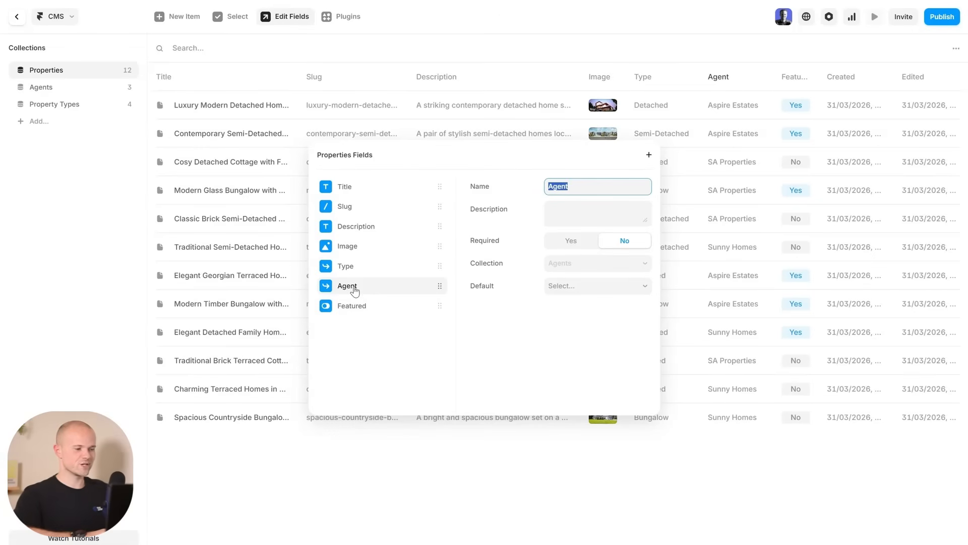
{"action": "left_click", "coordinate": [355, 307]}
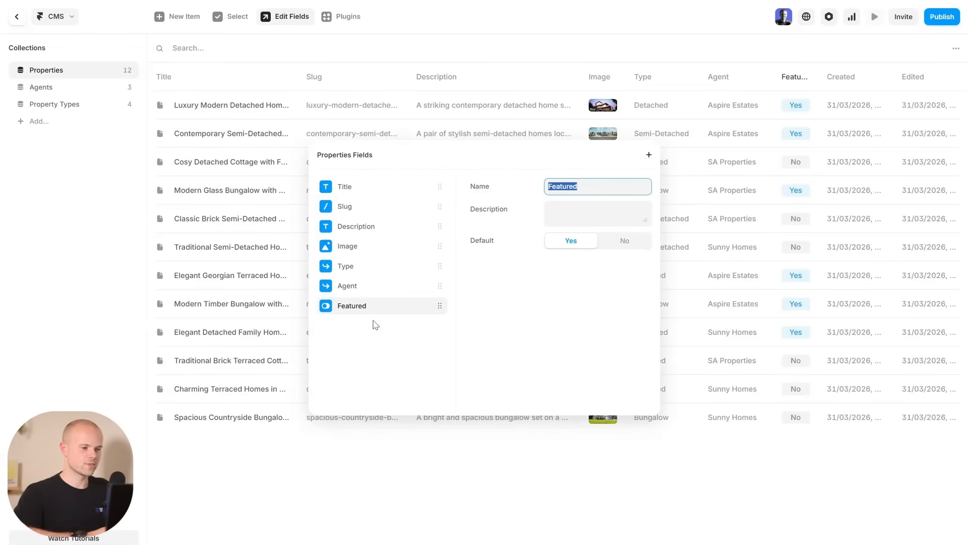
- Compare the Type and Agent reference fields of the Properties collection, then close the field editor
{"action": "left_click", "coordinate": [346, 268]}
{"action": "left_click", "coordinate": [348, 287]}
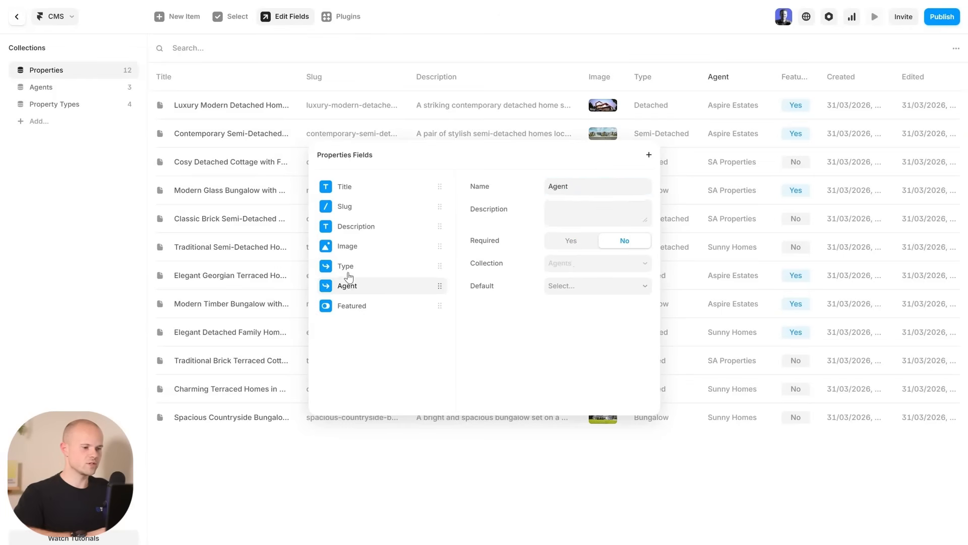
{"action": "left_click", "coordinate": [347, 267]}
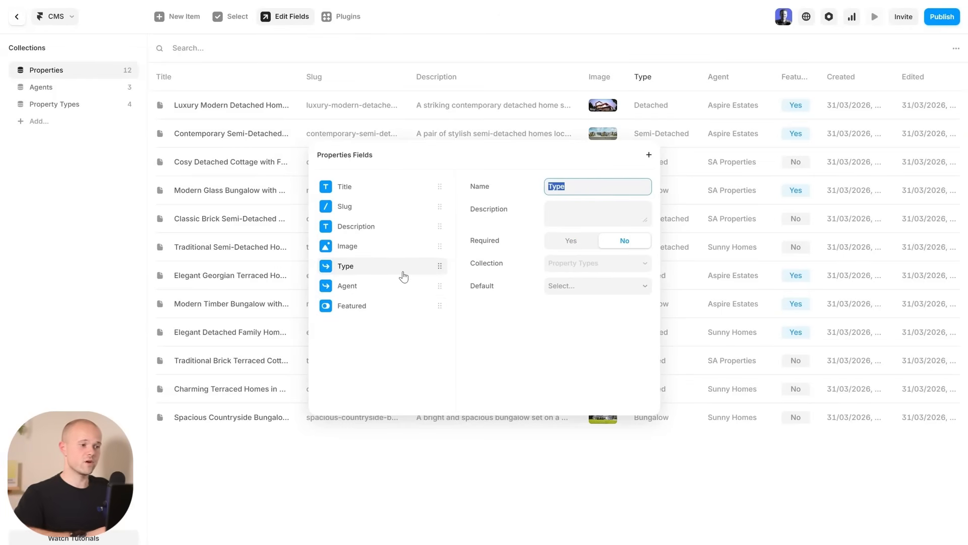
{"action": "left_click", "coordinate": [384, 503]}
{"action": "left_click", "coordinate": [383, 503]}
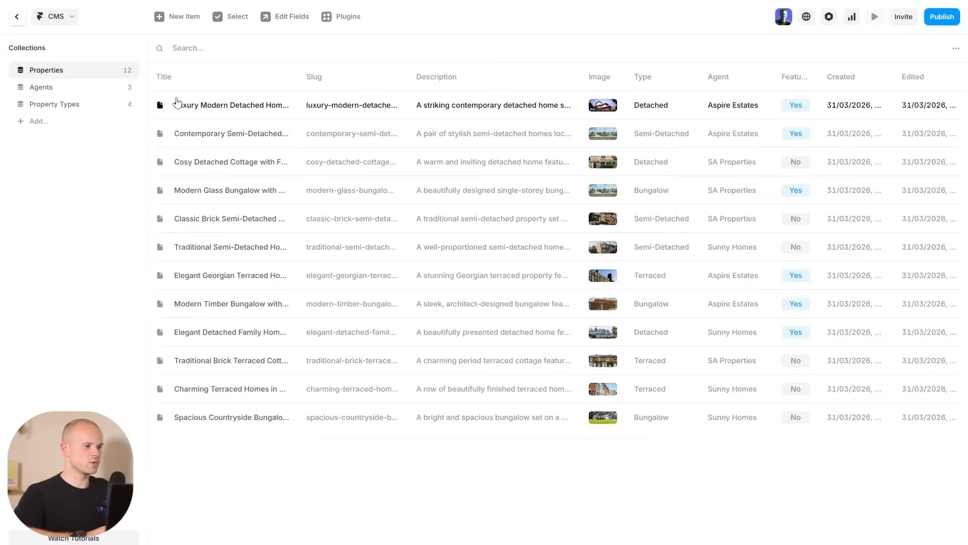
- View the Agents and Property Types collections, then check which collection the Type field of Properties references
{"action": "left_click", "coordinate": [74, 89]}
{"action": "left_click", "coordinate": [74, 106]}
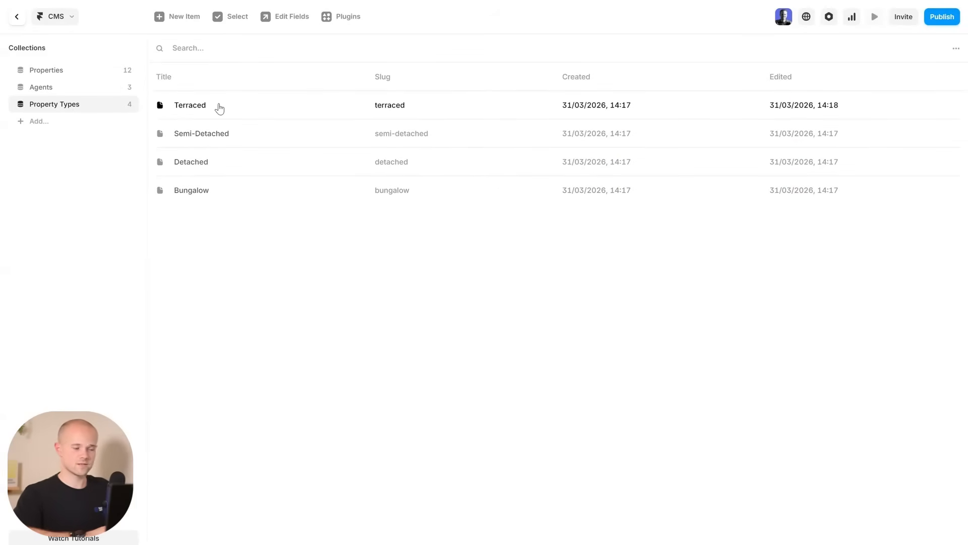
{"action": "left_click", "coordinate": [51, 72]}
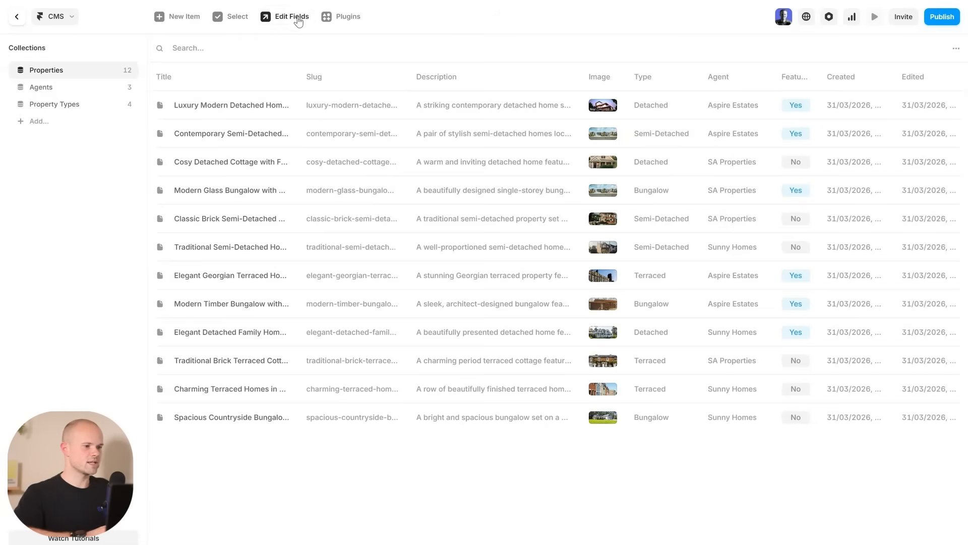
{"action": "left_click", "coordinate": [288, 18]}
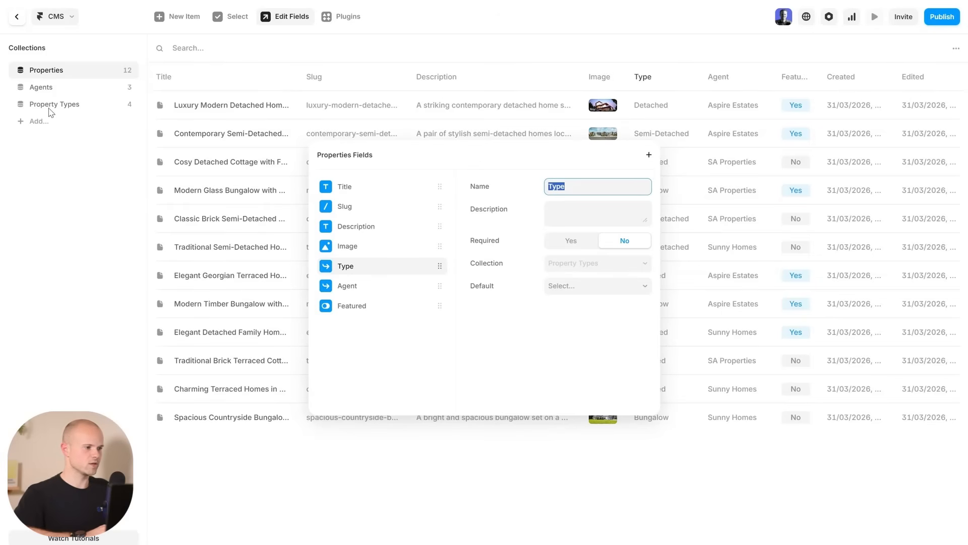
{"action": "left_click", "coordinate": [510, 460]}
- Open the Luxury Modern Detached Home item and view the options offered for its Type field
{"action": "left_click", "coordinate": [255, 113]}
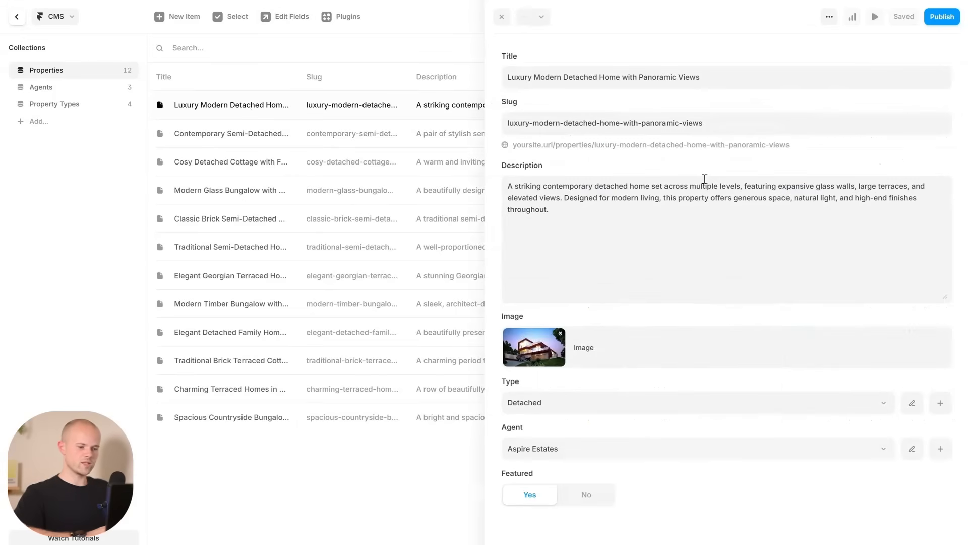
{"action": "left_click", "coordinate": [546, 402]}
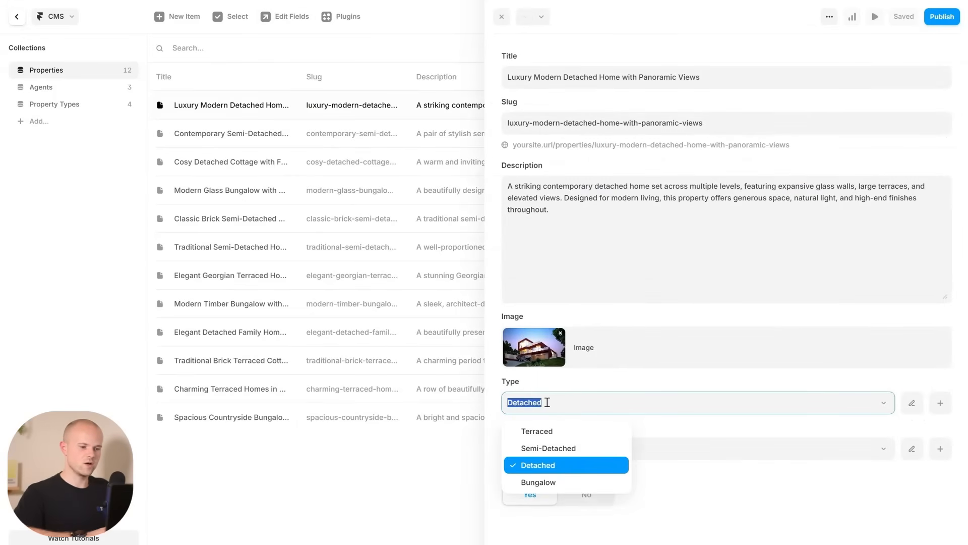
{"action": "left_click", "coordinate": [570, 381]}
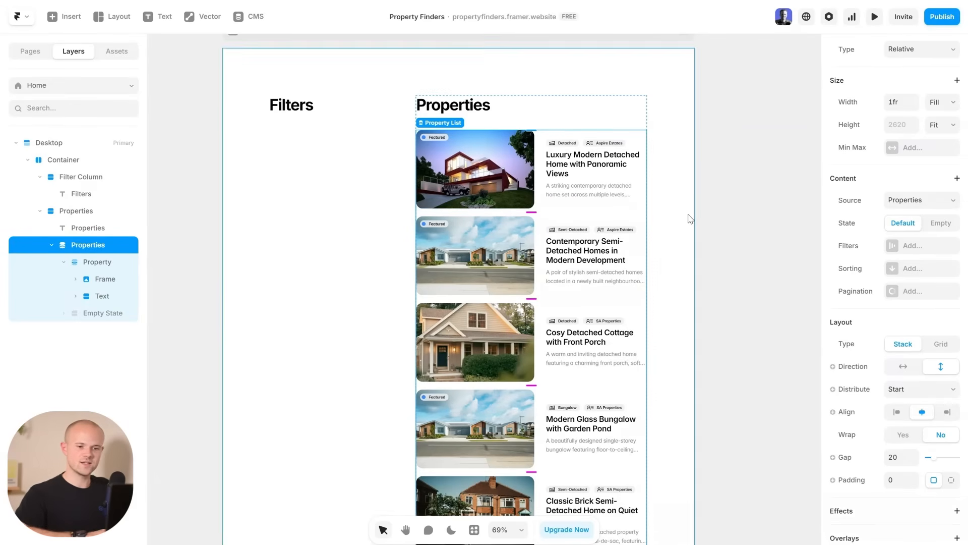
- Add a dynamic Search Field filter on Title to the Properties collection list on the Home page
{"action": "left_click", "coordinate": [931, 248]}
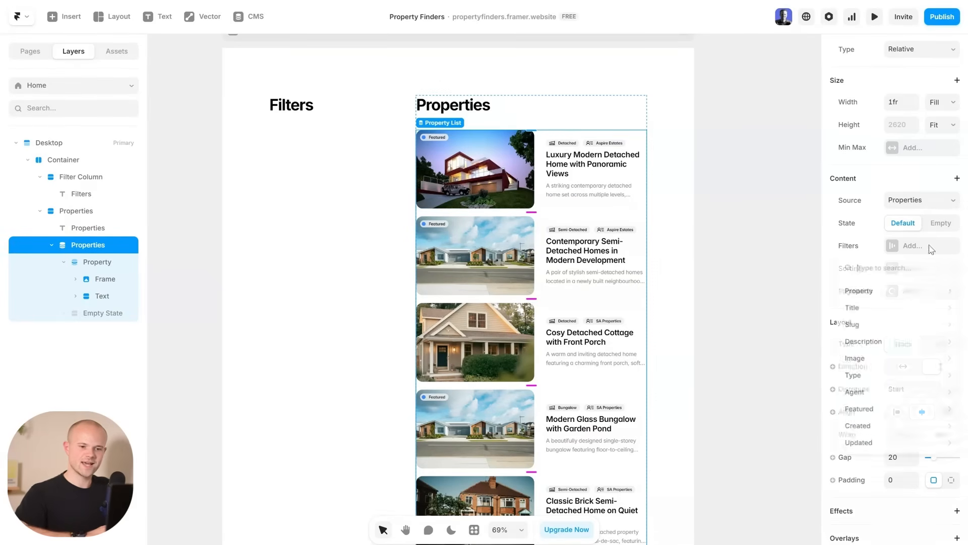
{"action": "mouse_move", "coordinate": [878, 308]}
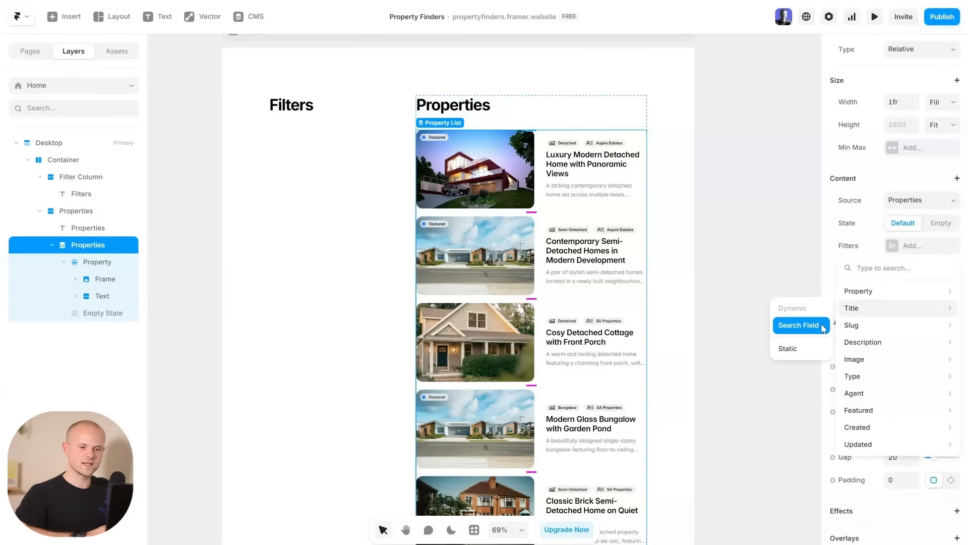
{"action": "left_click", "coordinate": [801, 325]}
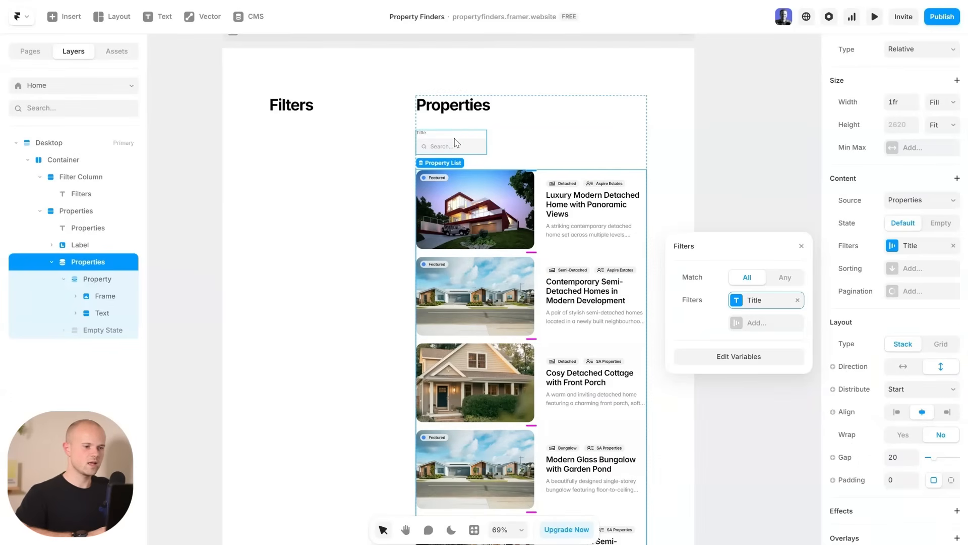
- Move the Title search field from the Properties column into the Filter Column and set its width to Fill
{"action": "left_click", "coordinate": [456, 143]}
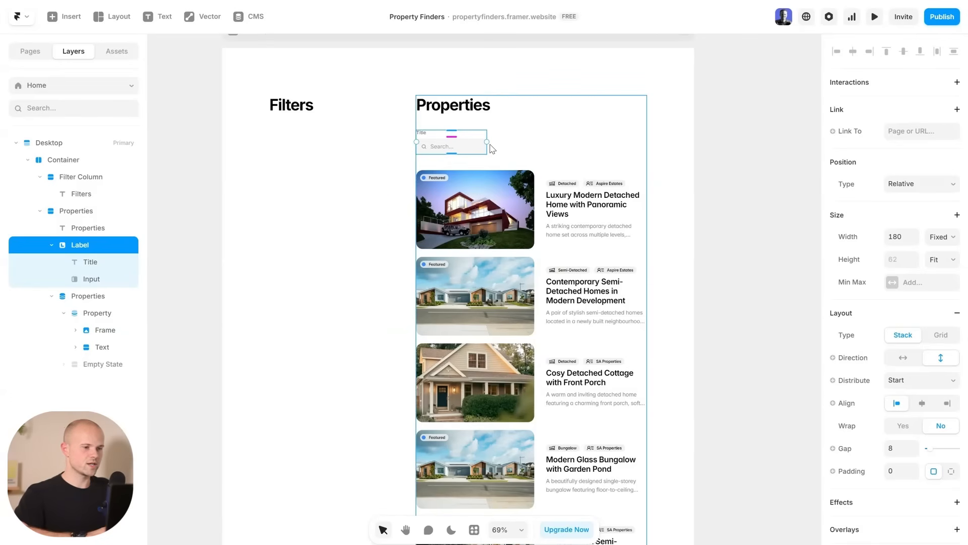
{"action": "key", "text": "Delete"}
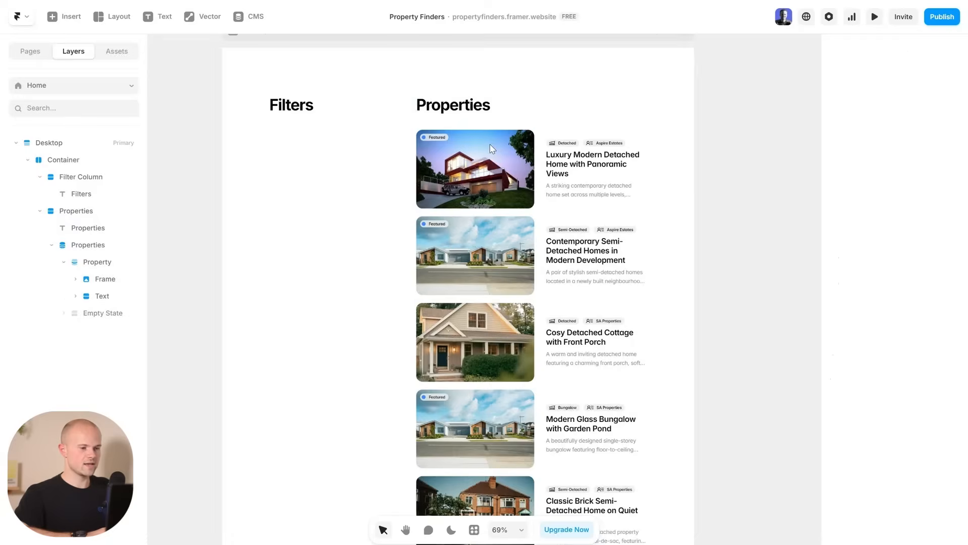
{"action": "left_click", "coordinate": [324, 111]}
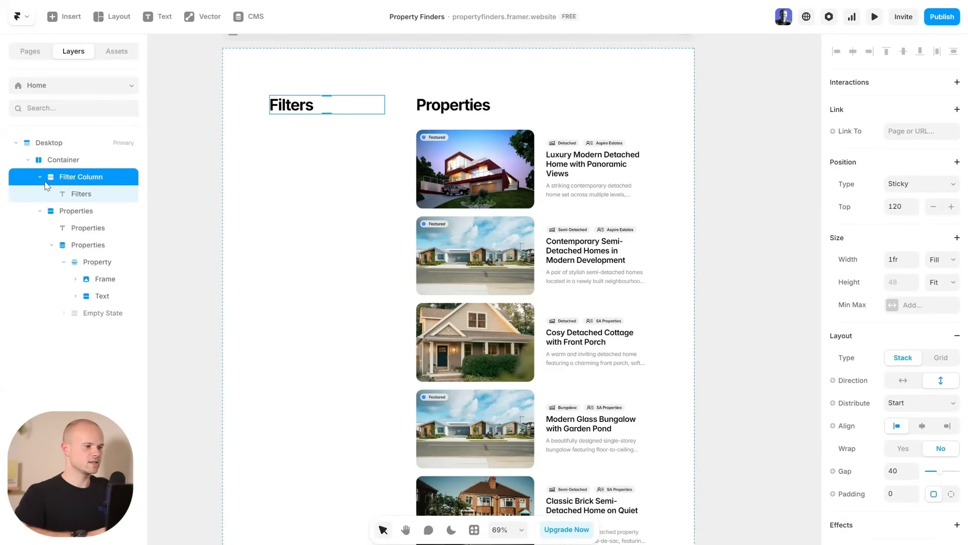
{"action": "key", "text": "ctrl+v"}
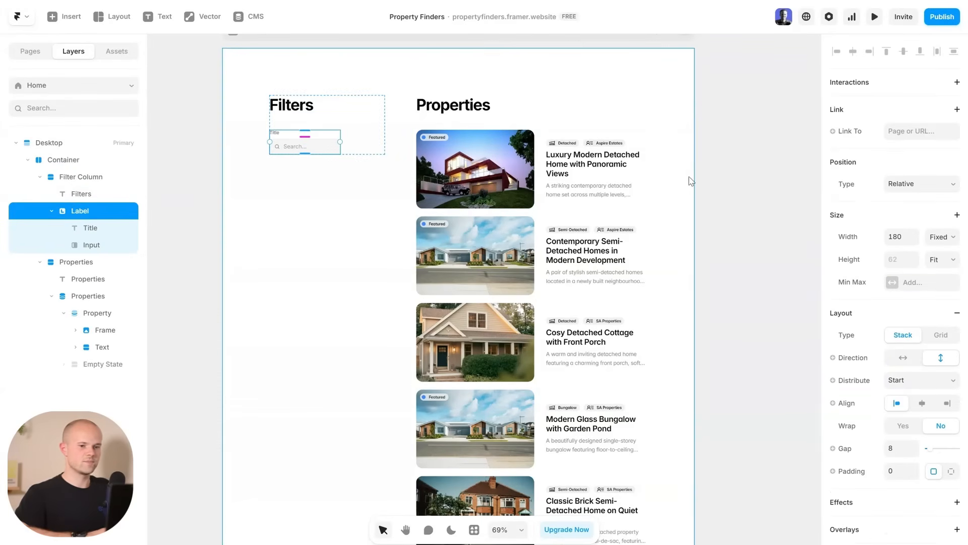
{"action": "left_click", "coordinate": [943, 236]}
{"action": "left_click", "coordinate": [938, 280]}
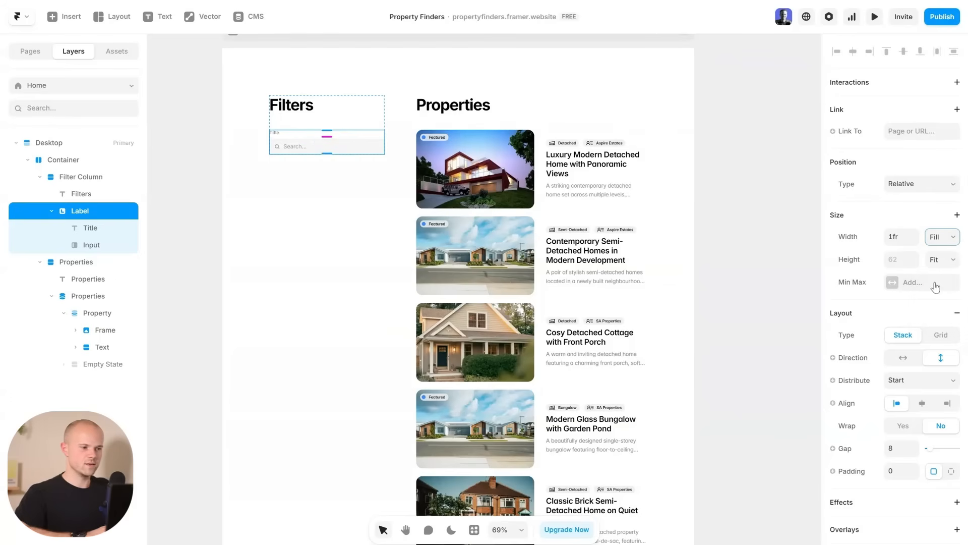
{"action": "left_click", "coordinate": [747, 134]}
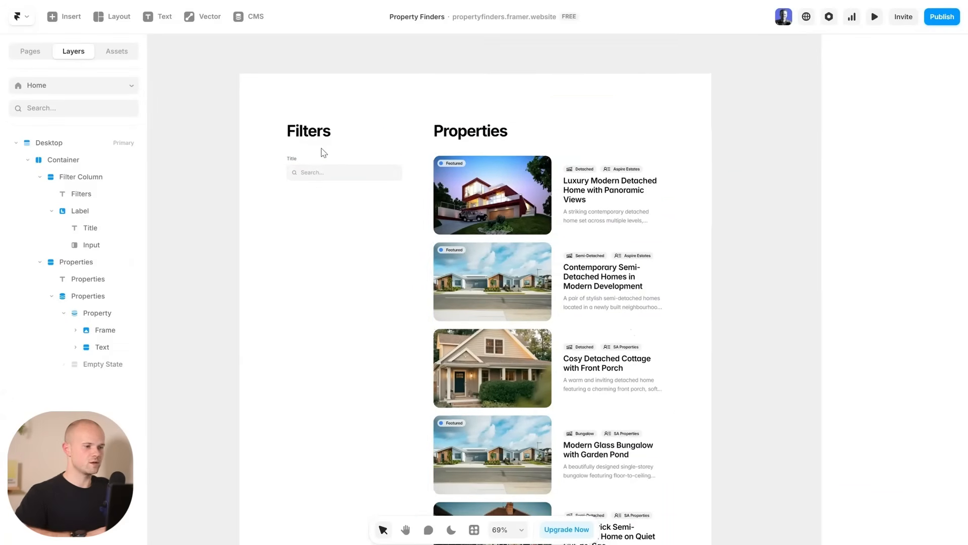
- Preview the desktop page and search the property titles for "luxu"
{"action": "left_click", "coordinate": [249, 60]}
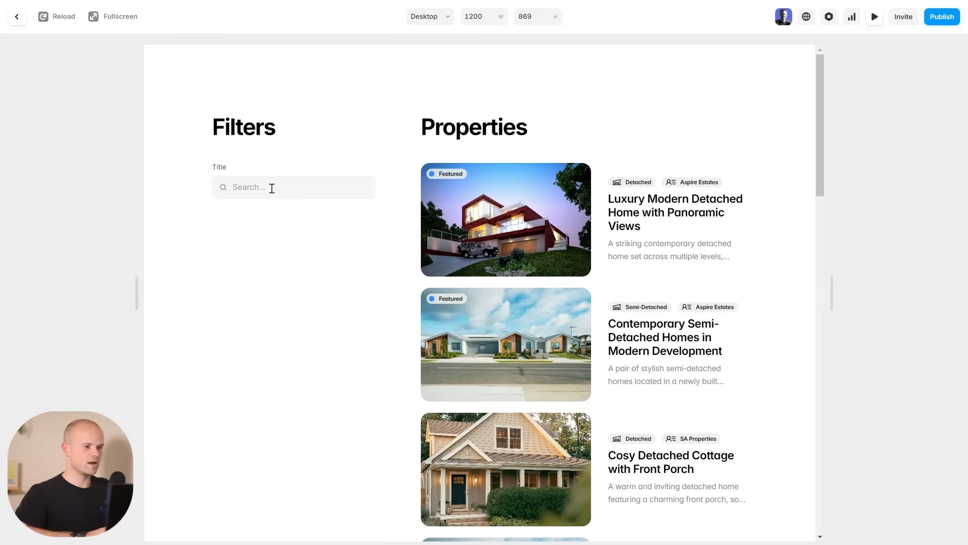
{"action": "left_click", "coordinate": [272, 186]}
{"action": "type", "text": "luxu"}
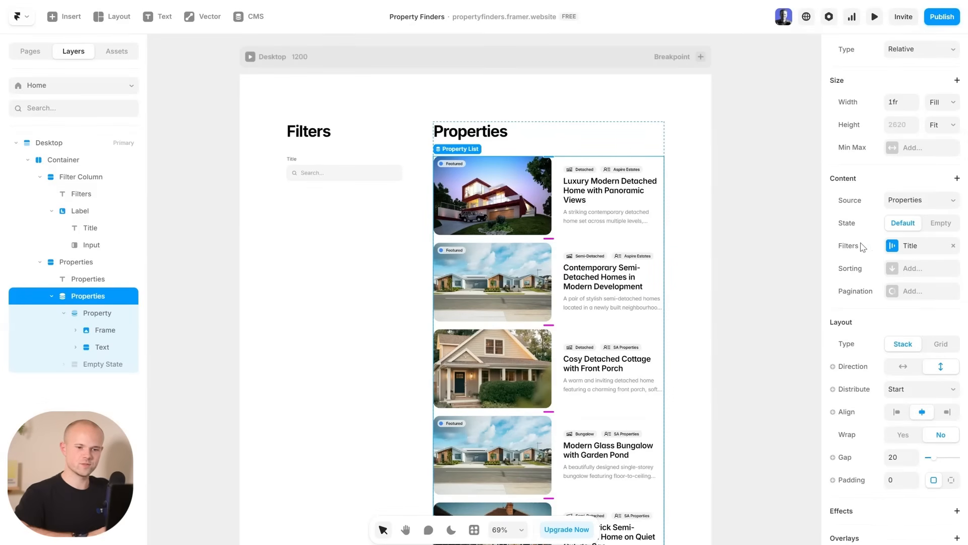
- Add a dynamic Tabs filter on Type to the Properties collection list
{"action": "left_click", "coordinate": [910, 246]}
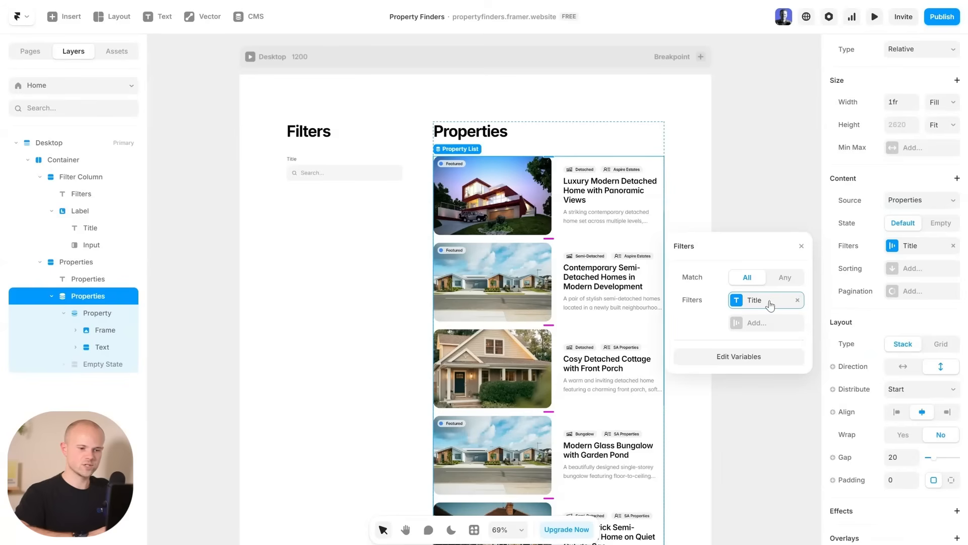
{"action": "left_click", "coordinate": [739, 324]}
{"action": "mouse_move", "coordinate": [751, 375]}
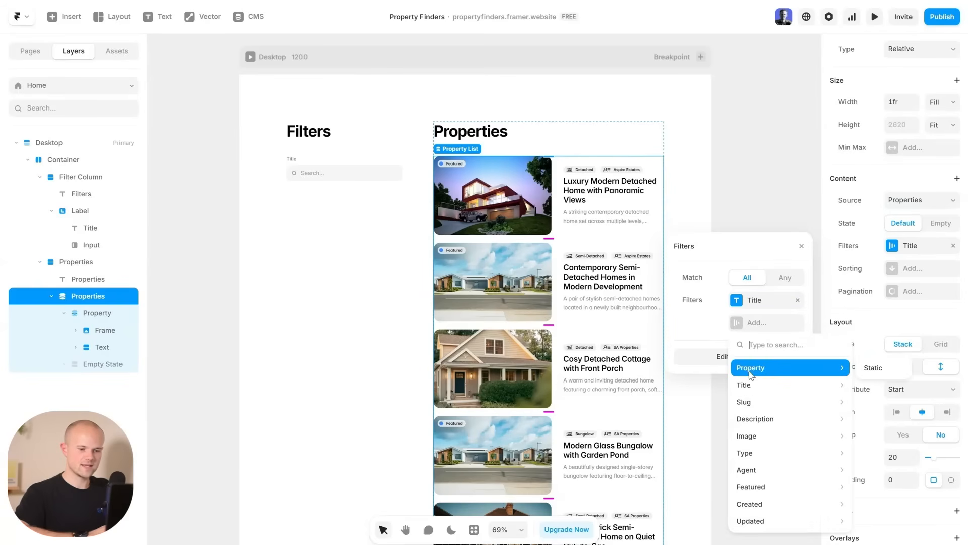
{"action": "mouse_move", "coordinate": [752, 454]}
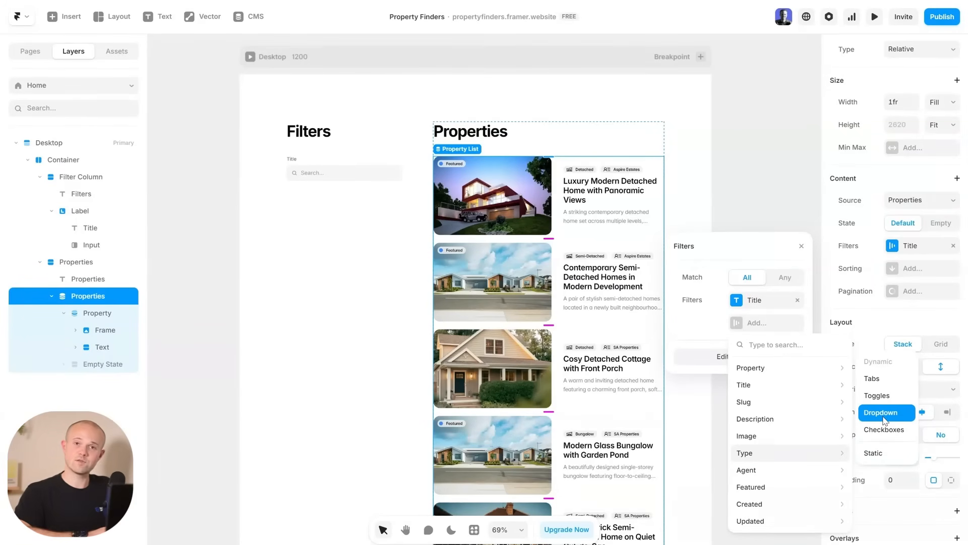
{"action": "left_click", "coordinate": [882, 386]}
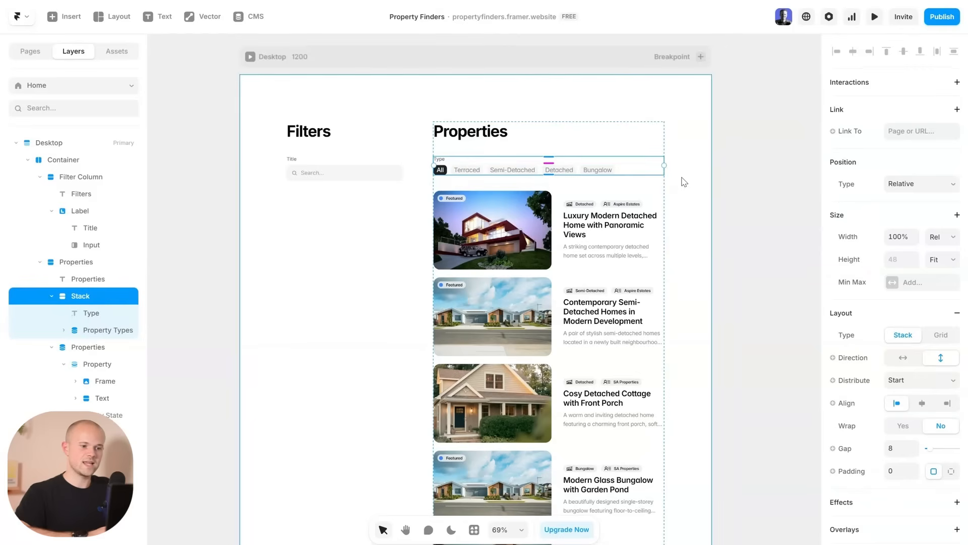
- Move the Type tabs stack from the Properties column into the Filter Column, below the Title search field
{"action": "key", "text": "Delete"}
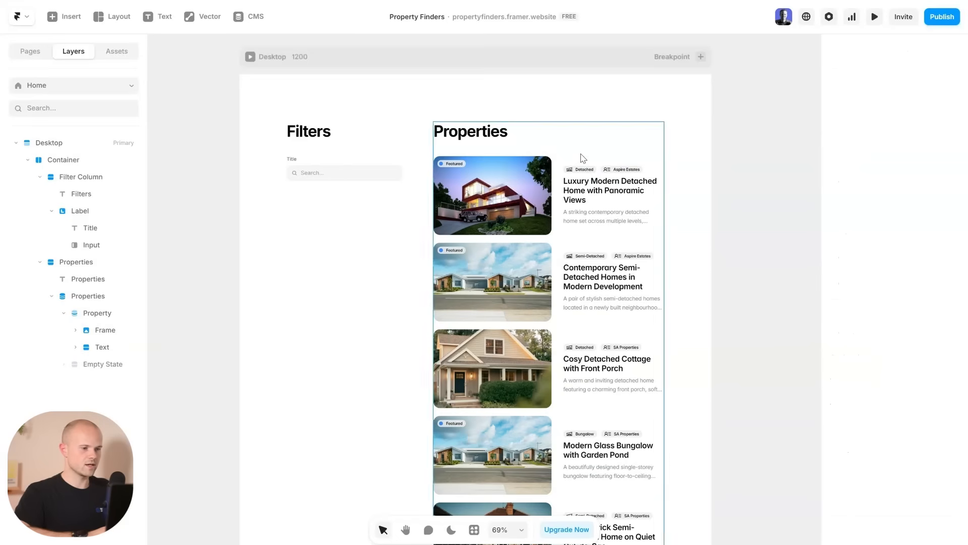
{"action": "left_click", "coordinate": [345, 148]}
{"action": "key", "text": "ctrl+v"}
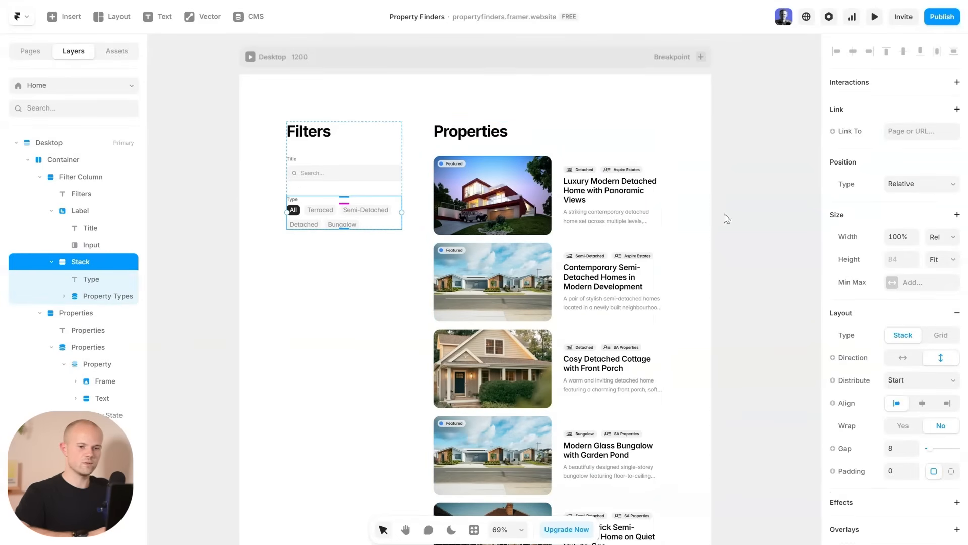
- Add a dynamic Dropdown filter on Agent to the Properties collection list
{"action": "left_click", "coordinate": [658, 239]}
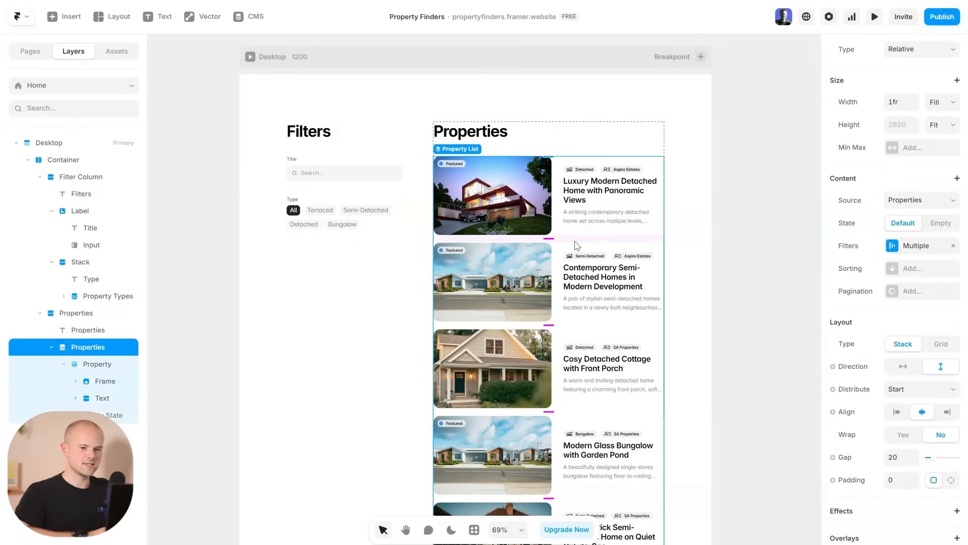
{"action": "left_click", "coordinate": [914, 246]}
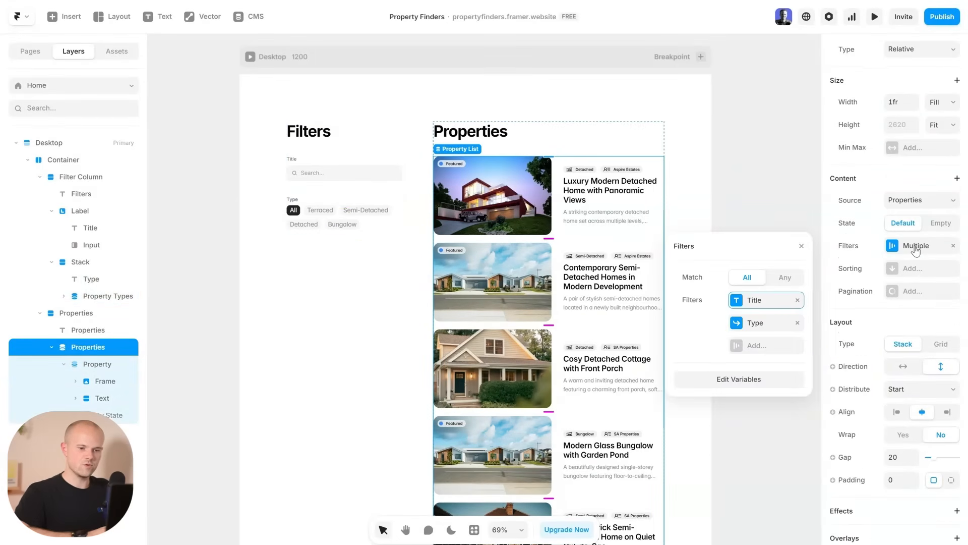
{"action": "left_click", "coordinate": [751, 346]}
{"action": "mouse_move", "coordinate": [762, 285]}
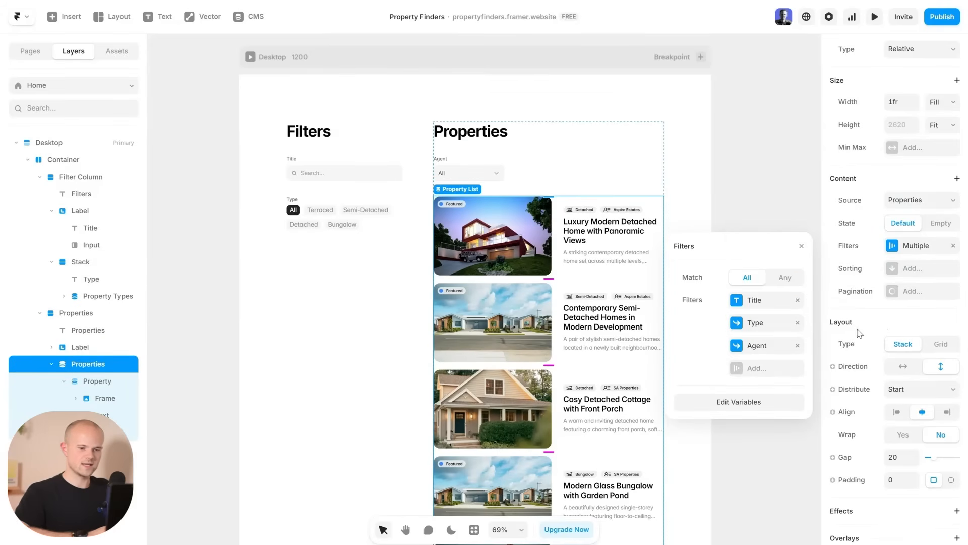
- Move the Agent dropdown from the Properties column into the Filter Column, below the Type tabs, and set its width to Fill
{"action": "left_click_drag", "start_coordinate": [468, 165], "coordinate": [323, 242]}
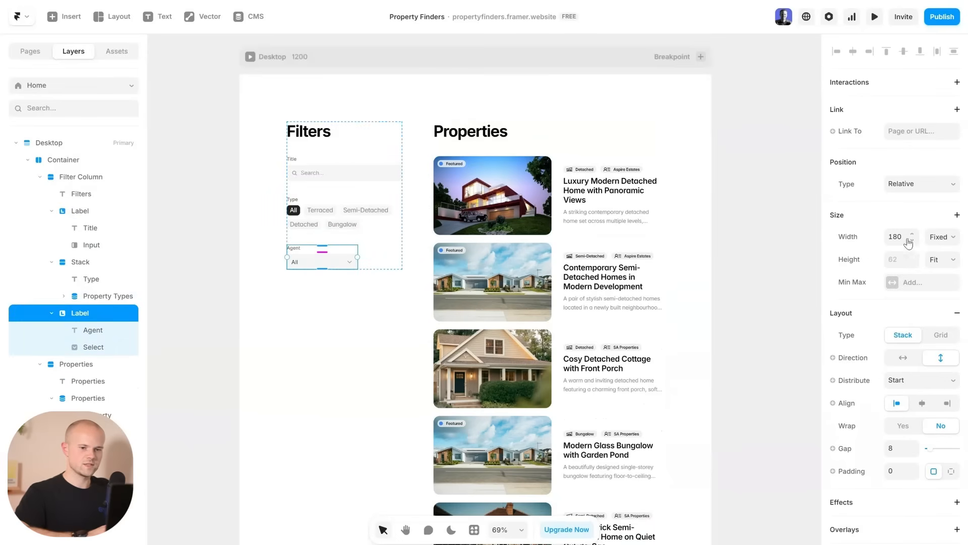
{"action": "left_click", "coordinate": [942, 237]}
{"action": "left_click", "coordinate": [939, 279]}
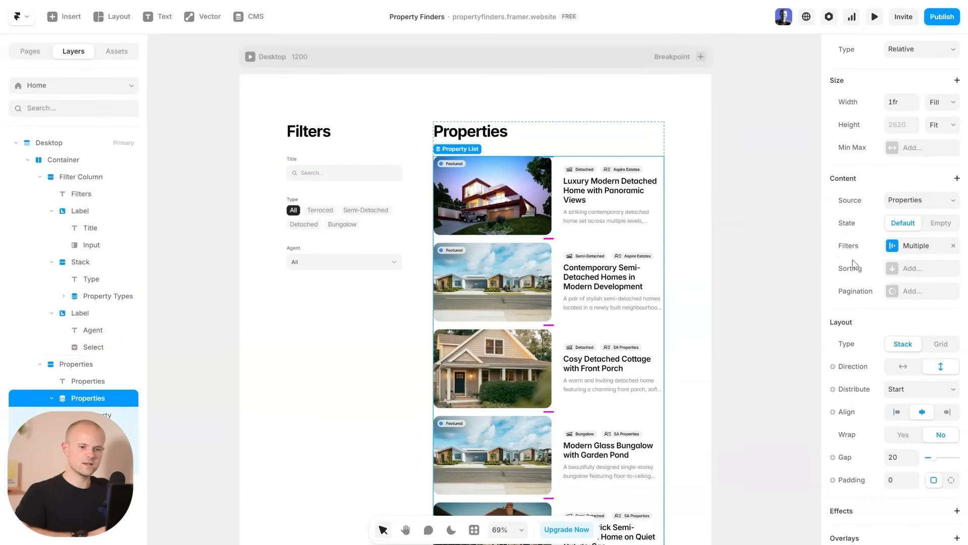
- Add a dynamic Checkbox filter on Featured to the Properties collection list
{"action": "left_click", "coordinate": [913, 246]}
{"action": "left_click", "coordinate": [774, 368]}
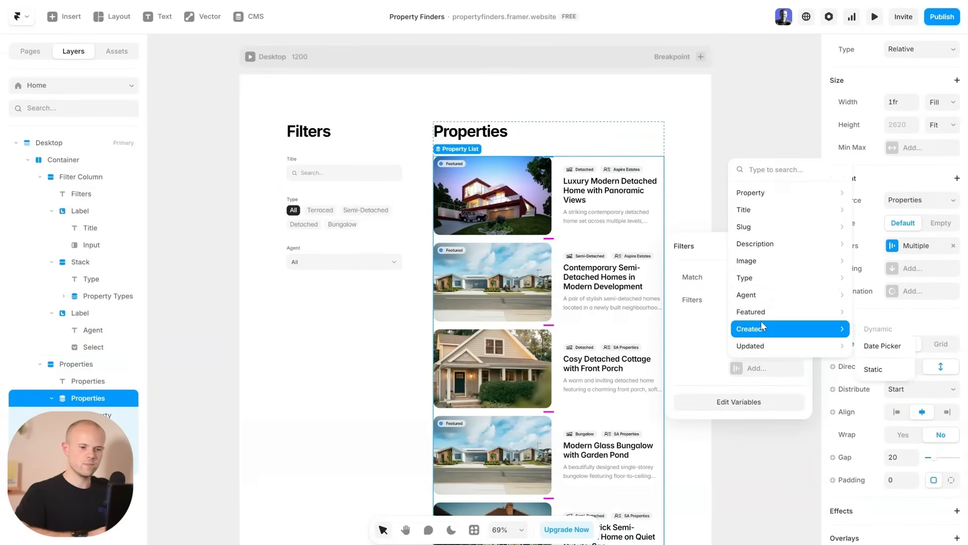
{"action": "mouse_move", "coordinate": [781, 317]}
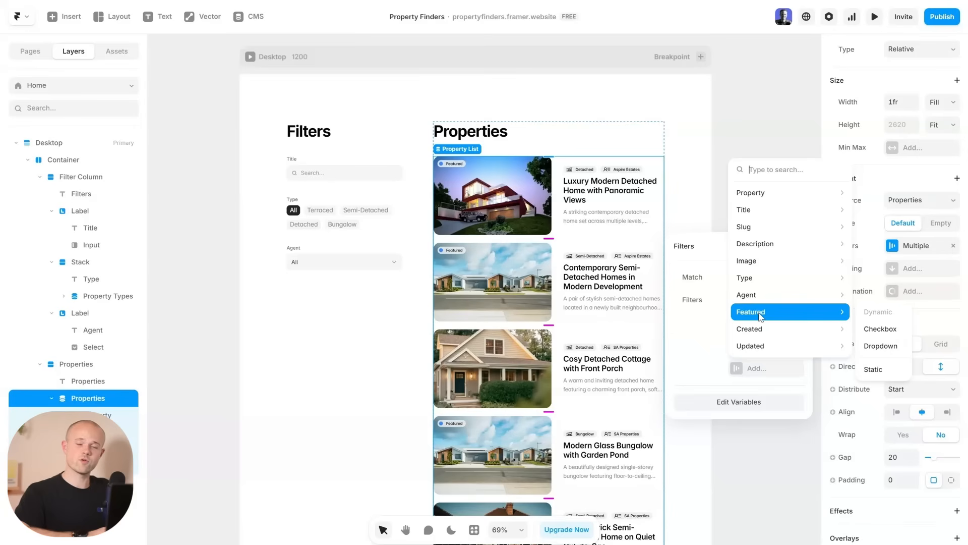
{"action": "left_click", "coordinate": [879, 331]}
- Move the Featured checkbox from the Properties column into the Filter Column, below the Agent dropdown
{"action": "left_click", "coordinate": [444, 159]}
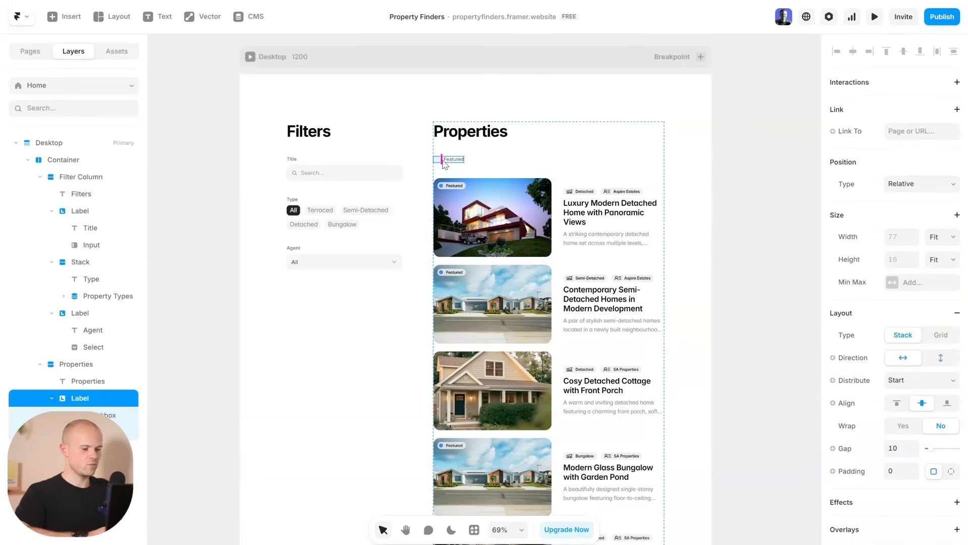
{"action": "key", "text": "Delete"}
{"action": "left_click", "coordinate": [294, 193]}
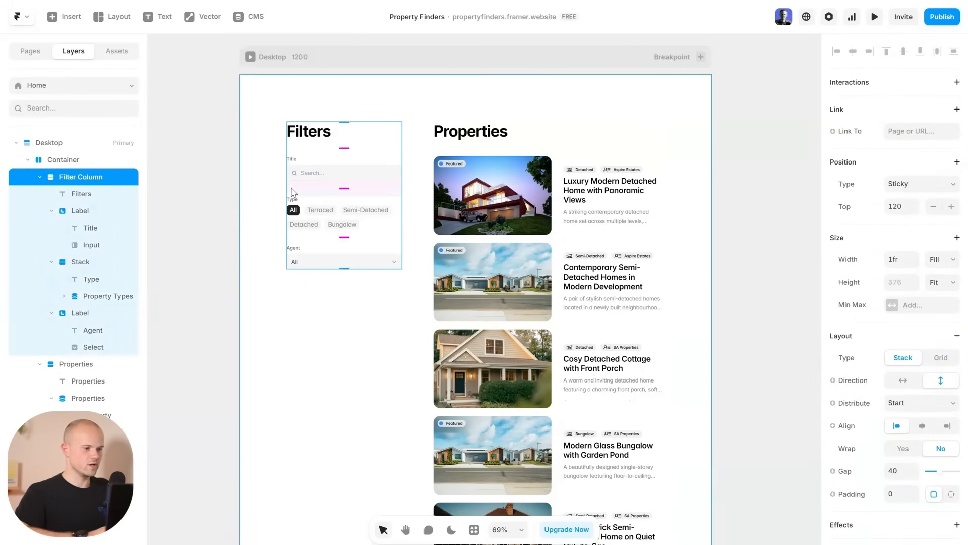
{"action": "key", "text": "ctrl+z"}
- Preview the desktop page and look through the property list beside the sticky Filters column
{"action": "left_click", "coordinate": [222, 94]}
{"action": "key", "text": "ctrl+p"}
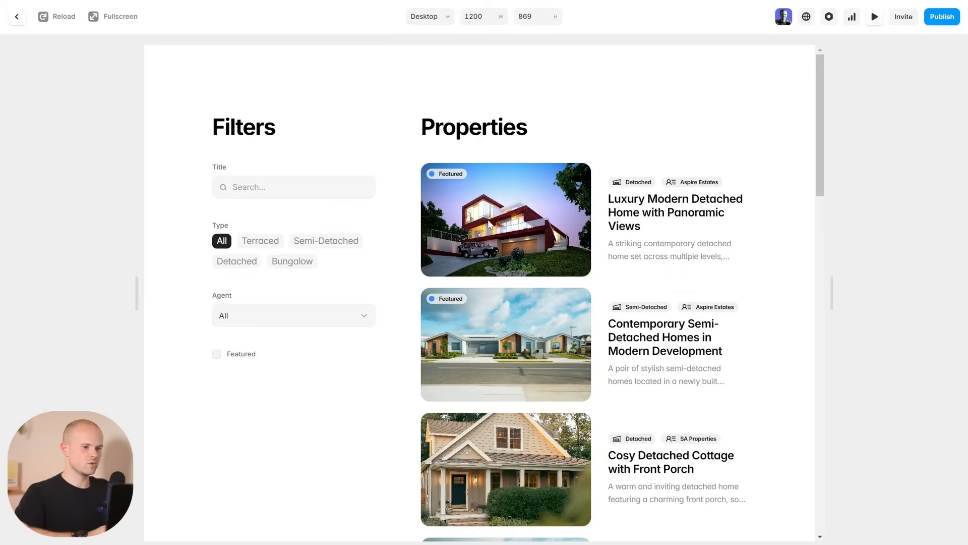
{"action": "scroll", "coordinate": [475, 289], "scroll_direction": "down", "scroll_amount": 5}
{"action": "scroll", "coordinate": [475, 290], "scroll_direction": "down", "scroll_amount": 5}
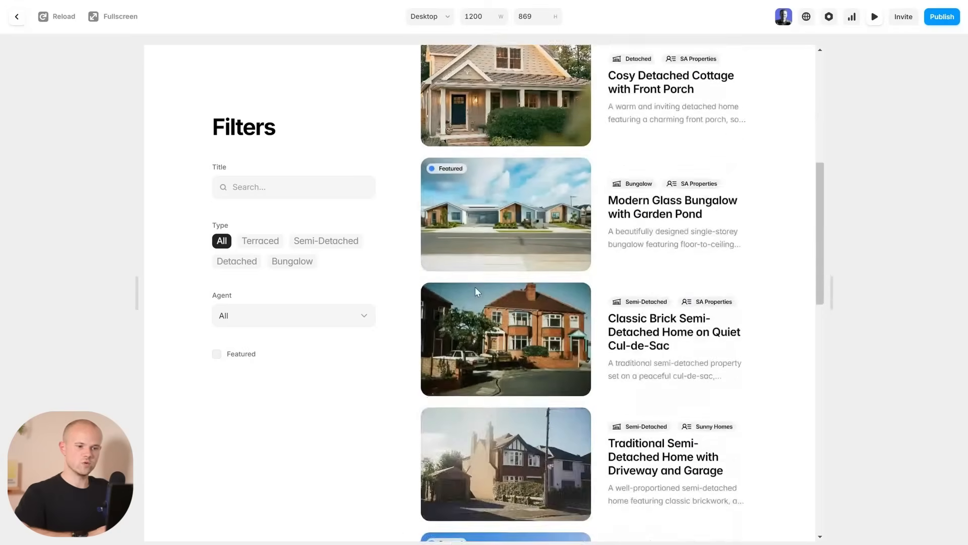
{"action": "scroll", "coordinate": [475, 291], "scroll_direction": "up", "scroll_amount": 10}
- Test the preview's type tabs from Terraced through to Bungalow, combined with the Aspire Estates agent and the Featured checkbox
{"action": "left_click", "coordinate": [257, 187]}
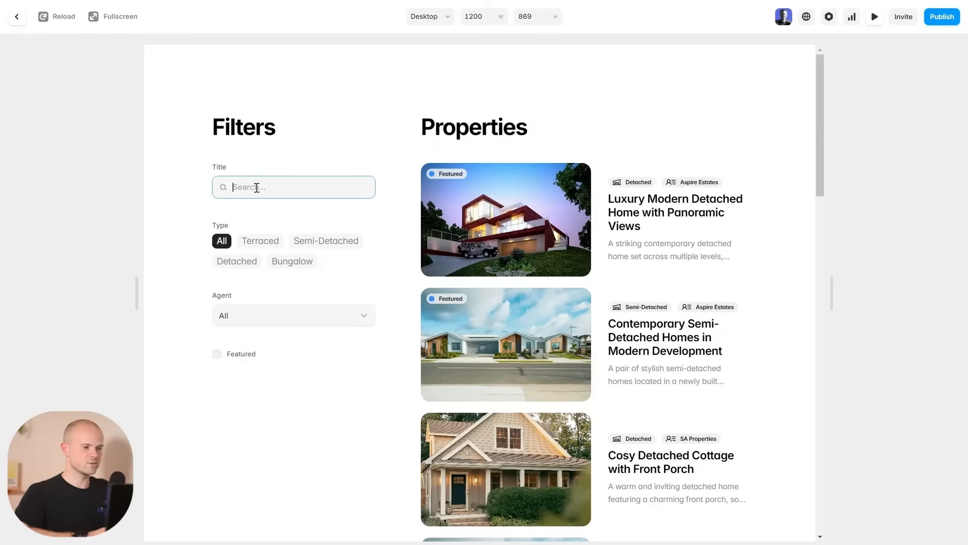
{"action": "left_click", "coordinate": [256, 243]}
{"action": "left_click", "coordinate": [322, 245]}
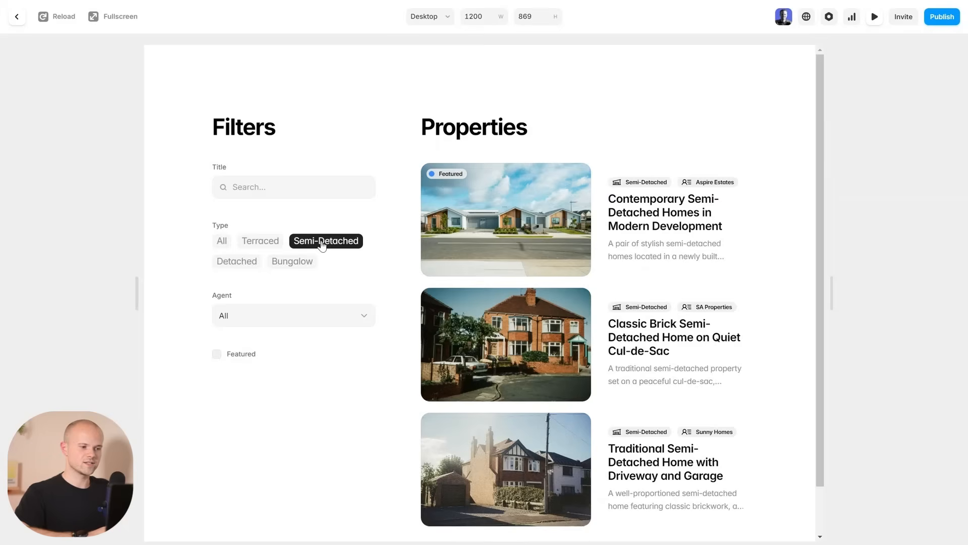
{"action": "left_click", "coordinate": [249, 264]}
{"action": "left_click", "coordinate": [275, 264]}
{"action": "left_click", "coordinate": [260, 317]}
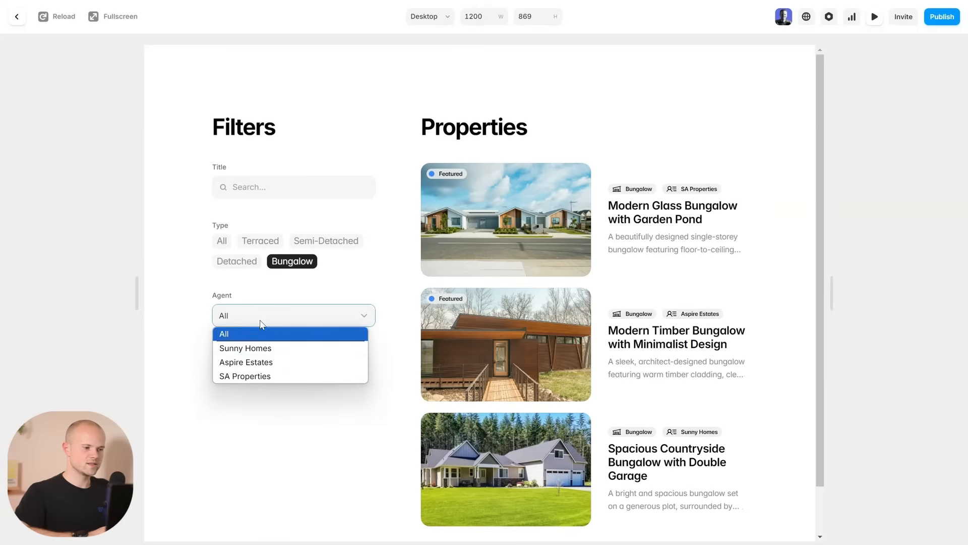
{"action": "left_click", "coordinate": [263, 362]}
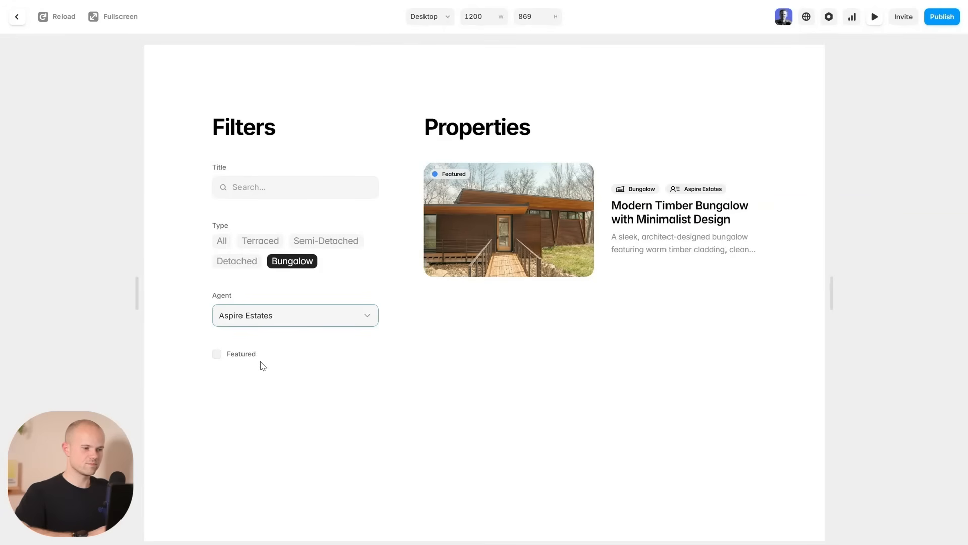
{"action": "left_click", "coordinate": [218, 355]}
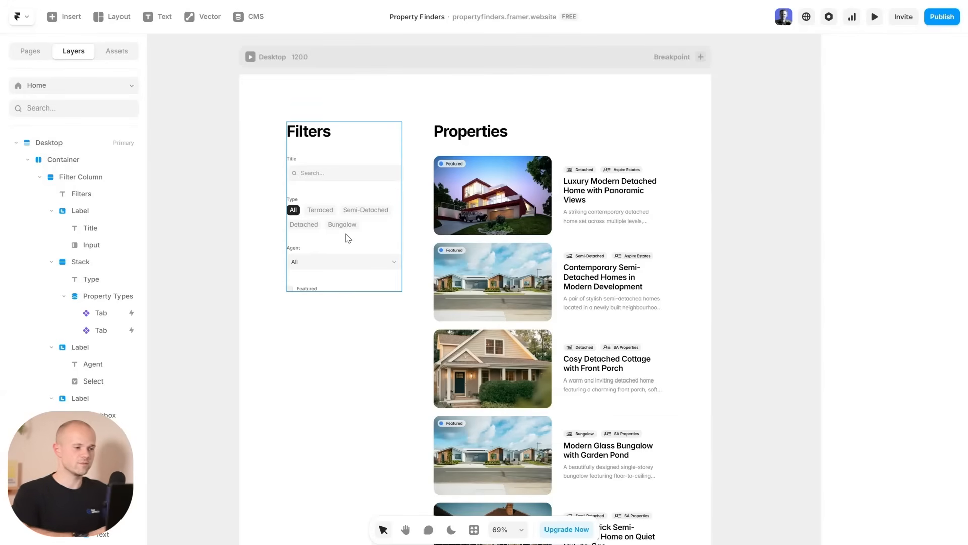
- Examine the Title search input's style properties and its Focus effect settings
{"action": "left_click", "coordinate": [323, 174]}
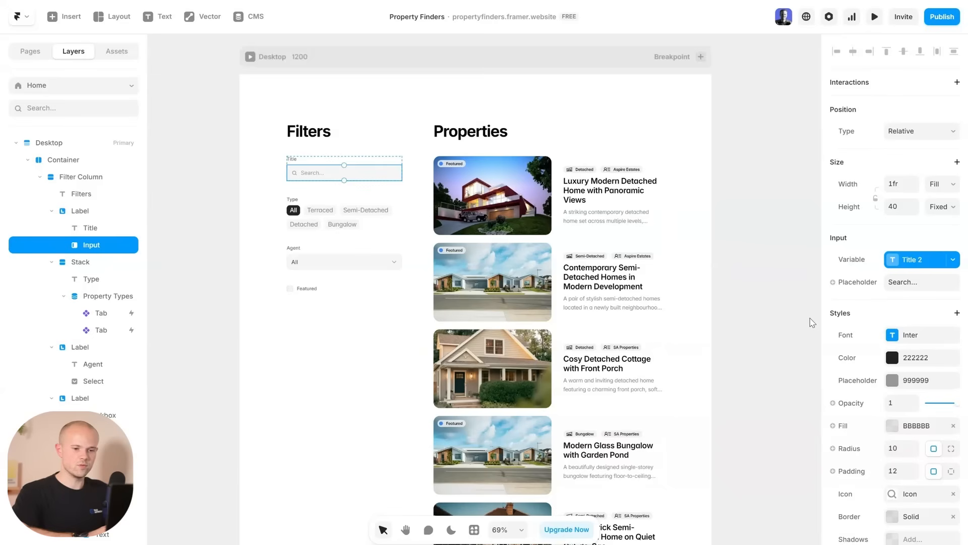
{"action": "scroll", "coordinate": [857, 323], "scroll_direction": "down", "scroll_amount": 3}
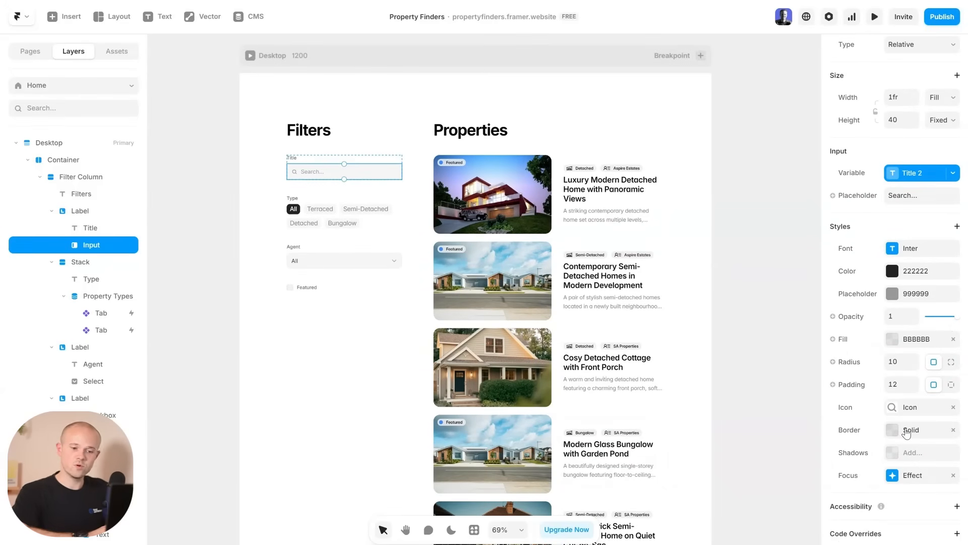
{"action": "left_click", "coordinate": [895, 483]}
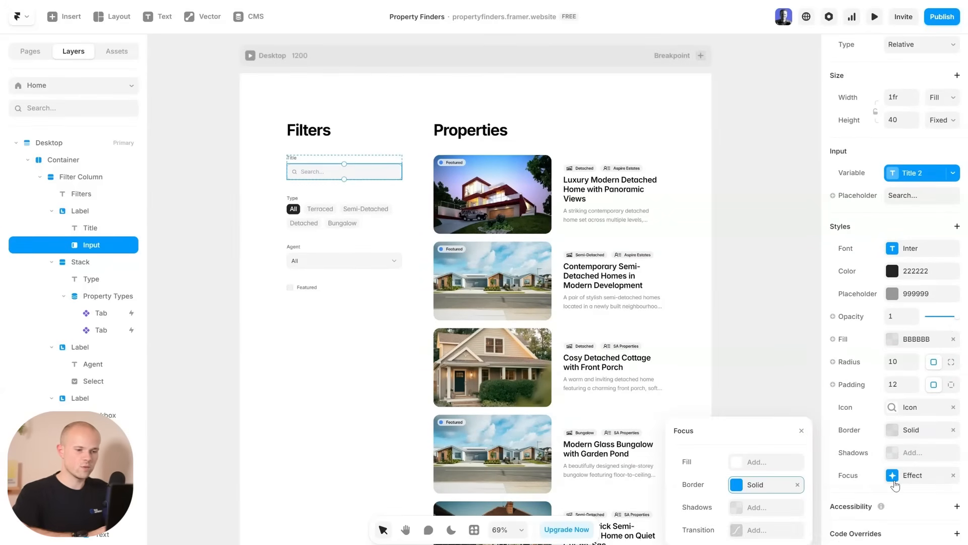
{"action": "left_click", "coordinate": [802, 430]}
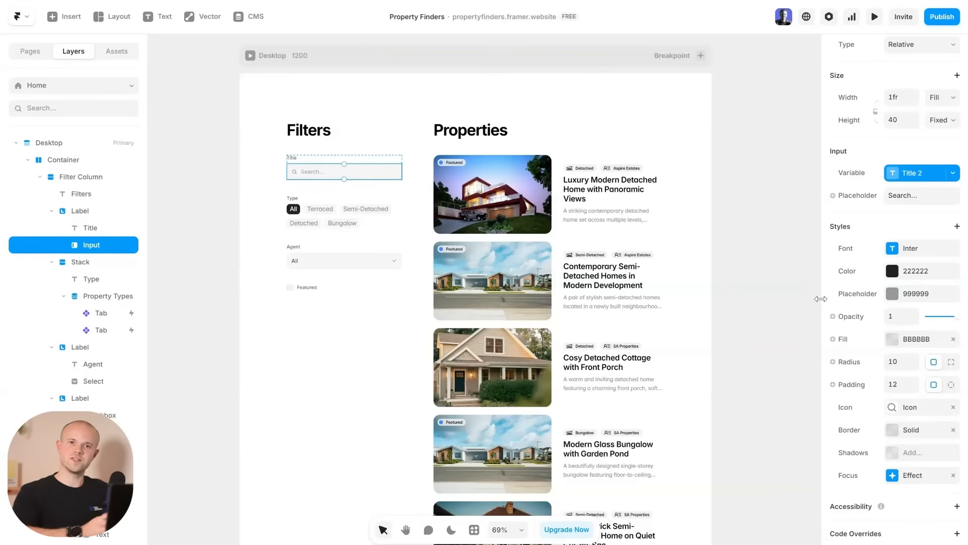
- Open the Tab component of the Type filter to examine its Default and Active variants, and return to the Home page
{"action": "left_click", "coordinate": [294, 211]}
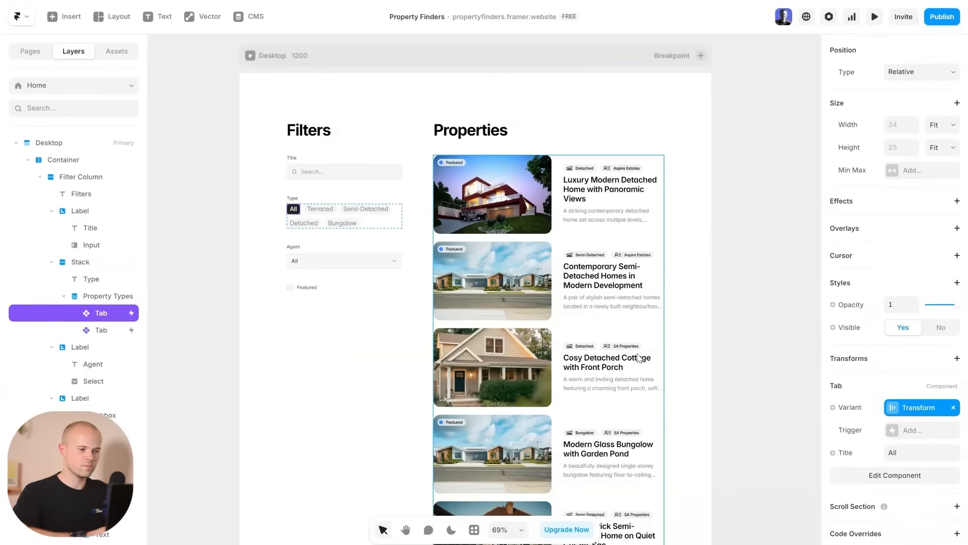
{"action": "double_click", "coordinate": [297, 213]}
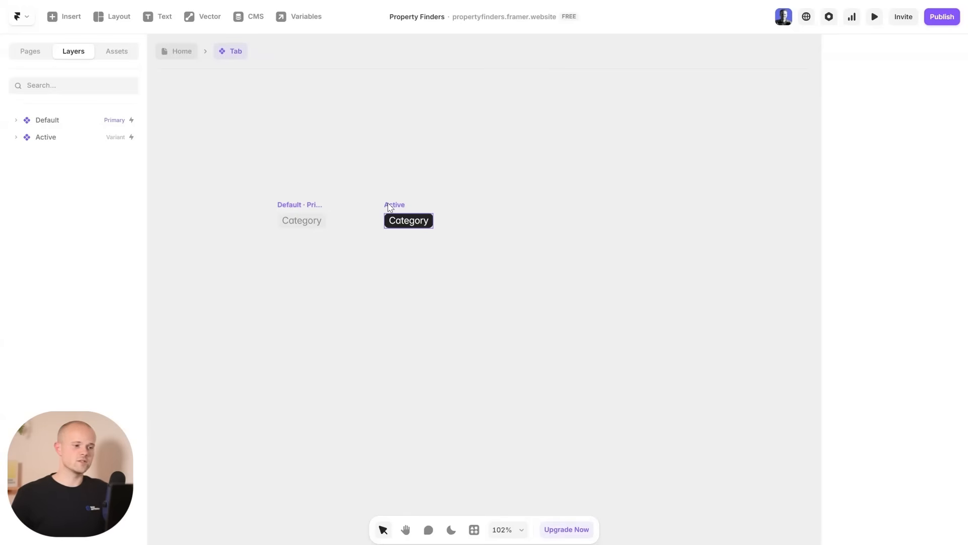
{"action": "left_click", "coordinate": [178, 53]}
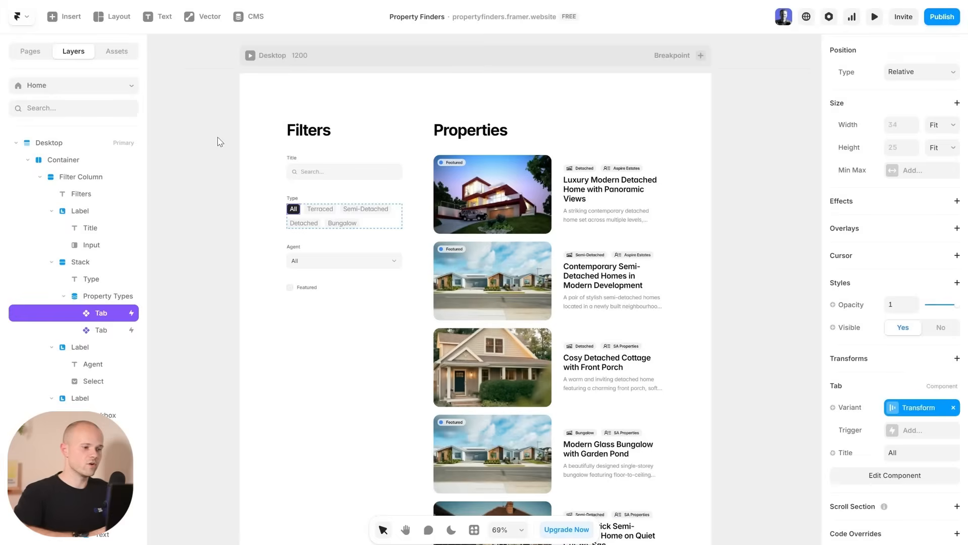
- Examine the Agent dropdown's style properties, including its text color settings
{"action": "scroll", "coordinate": [409, 250], "scroll_direction": "up", "scroll_amount": 2}
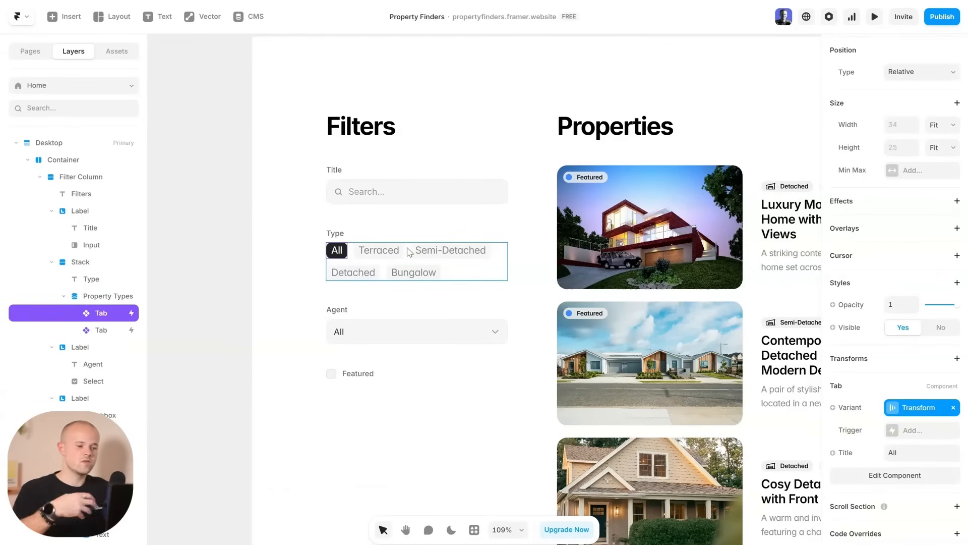
{"action": "left_click", "coordinate": [356, 331]}
{"action": "scroll", "coordinate": [354, 336], "scroll_direction": "down", "scroll_amount": 1}
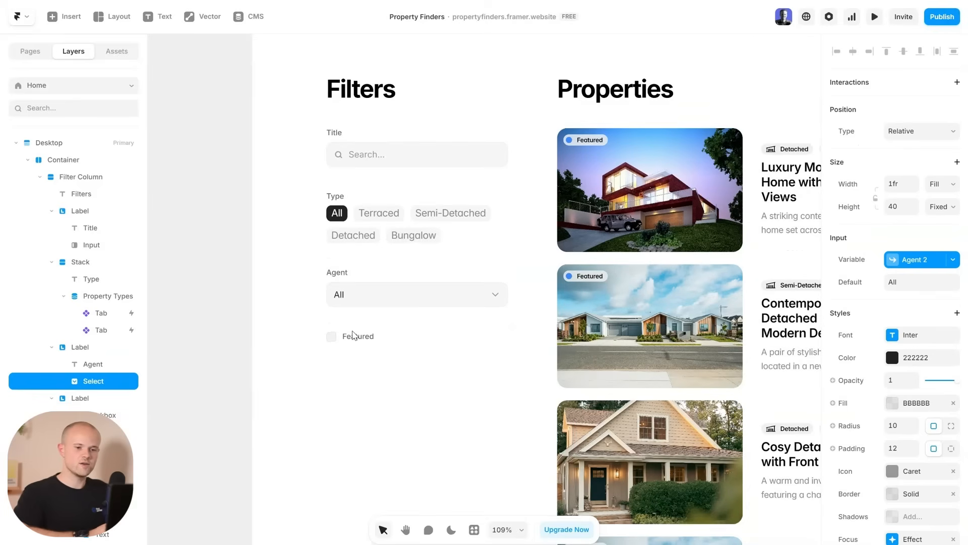
{"action": "left_click", "coordinate": [892, 357]}
{"action": "left_click", "coordinate": [802, 358]}
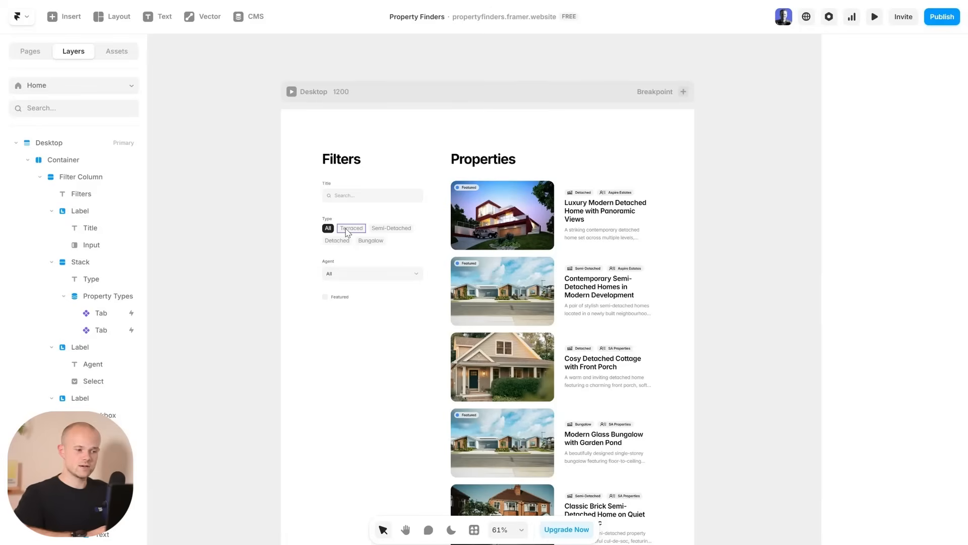
- Examine the content settings of the Property Types list behind the type tabs and of the Properties collection list
{"action": "left_click", "coordinate": [341, 232]}
{"action": "left_click", "coordinate": [386, 232]}
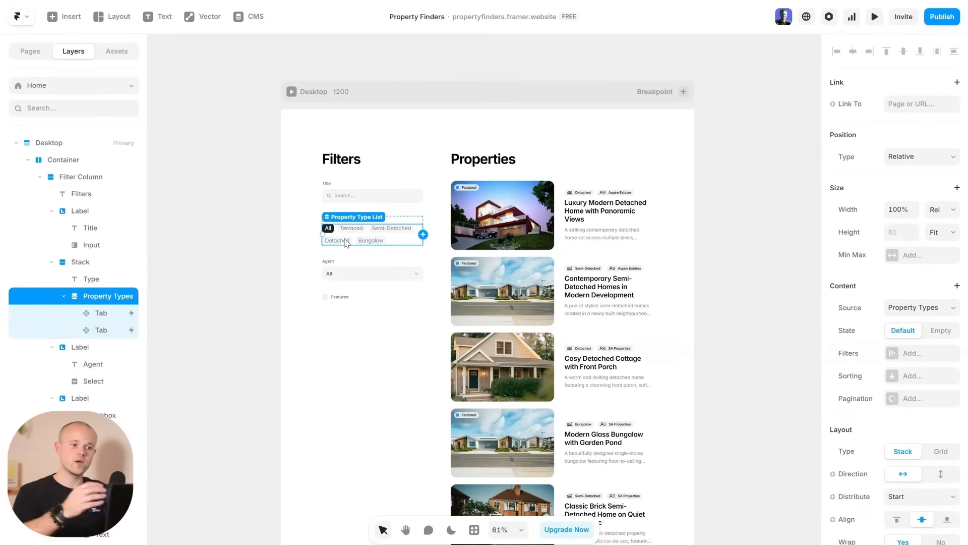
{"action": "left_click", "coordinate": [490, 255]}
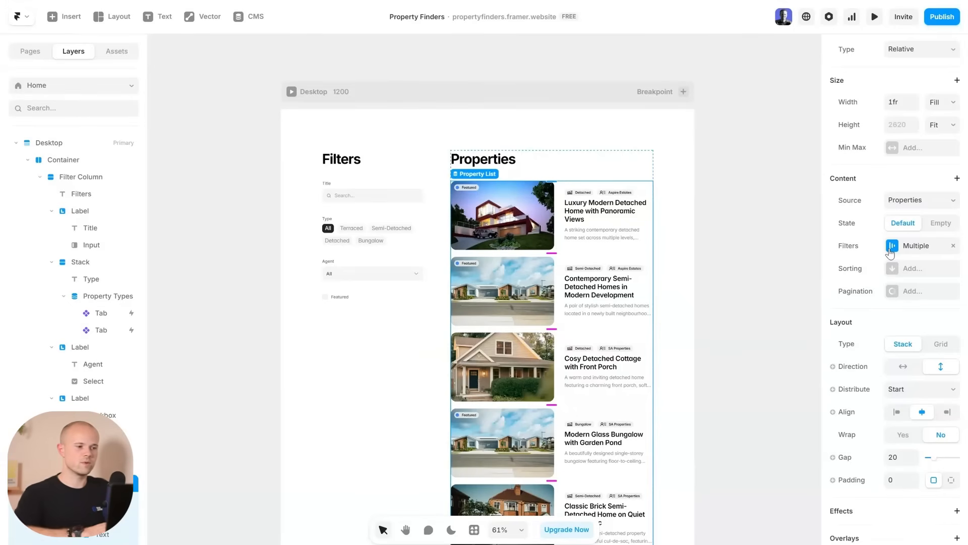
- Preview the desktop page and filter the properties by type Bungalow and agent Sunny Homes
{"action": "left_click", "coordinate": [291, 93]}
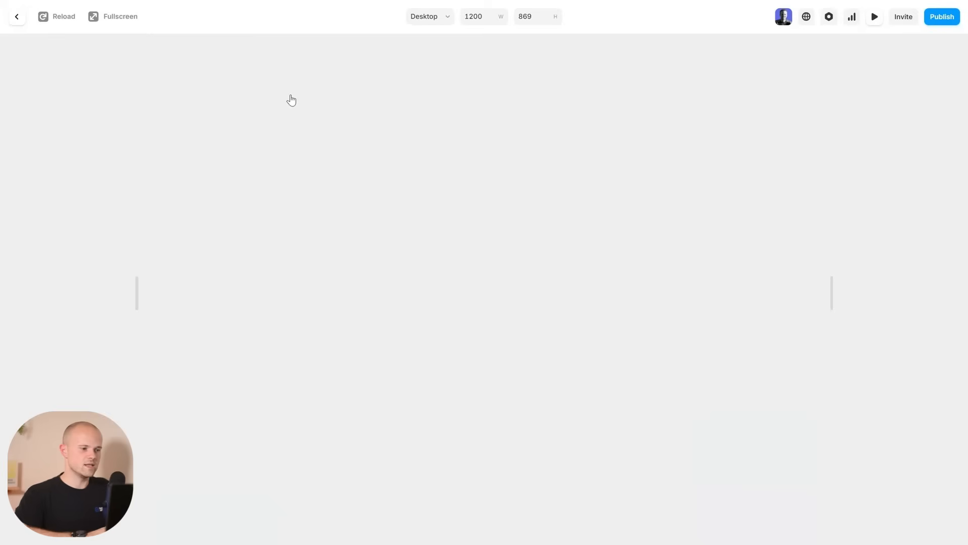
{"action": "left_click", "coordinate": [305, 263]}
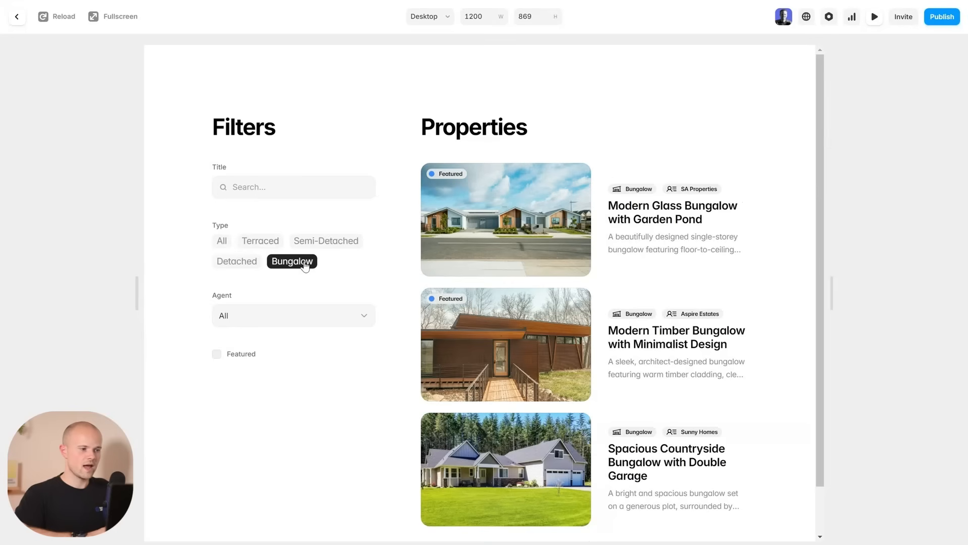
{"action": "left_click", "coordinate": [271, 191]}
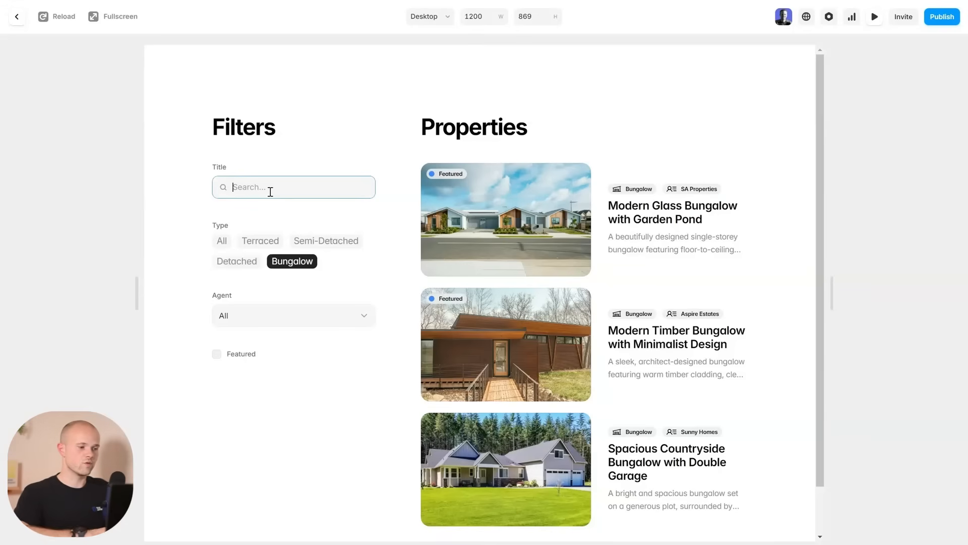
{"action": "key", "text": "Tab"}
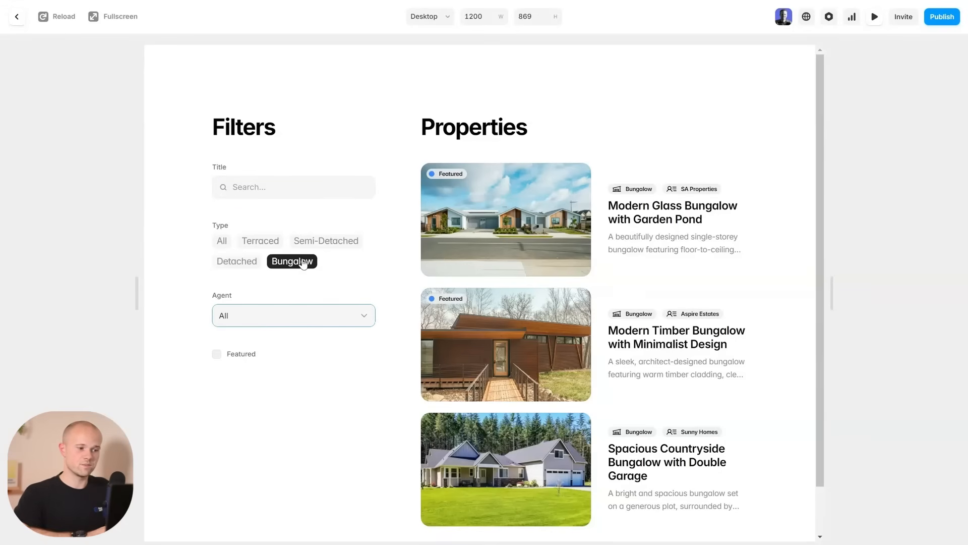
{"action": "left_click", "coordinate": [299, 311]}
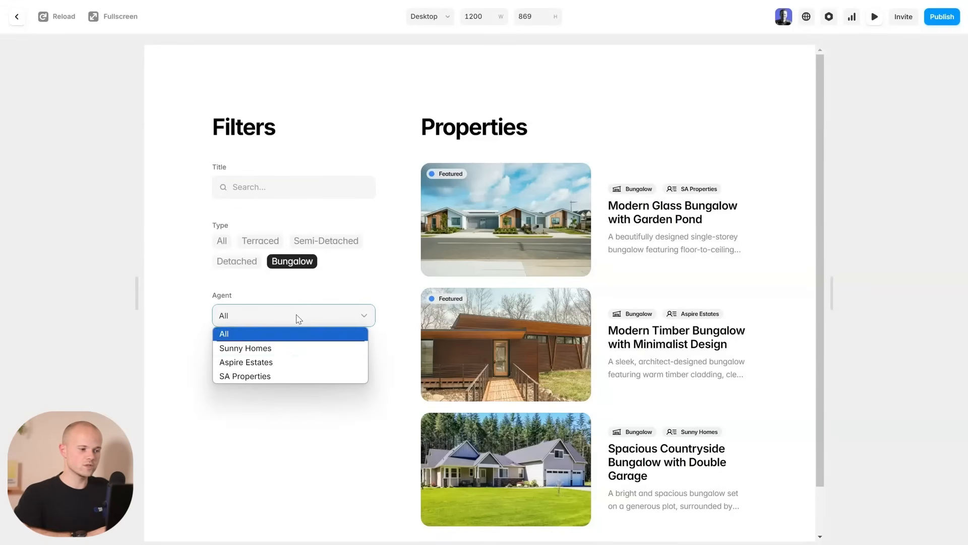
{"action": "left_click", "coordinate": [288, 348]}
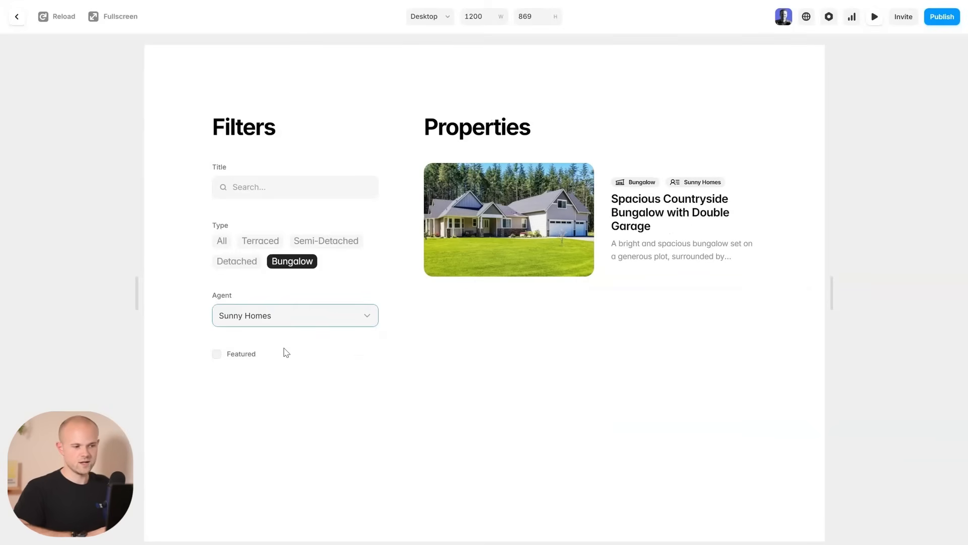
{"action": "left_click", "coordinate": [287, 352]}
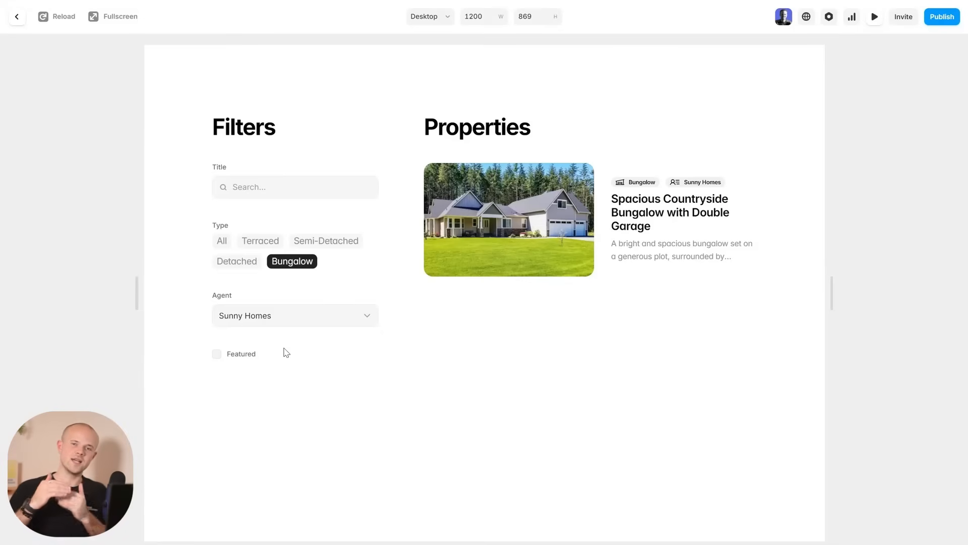